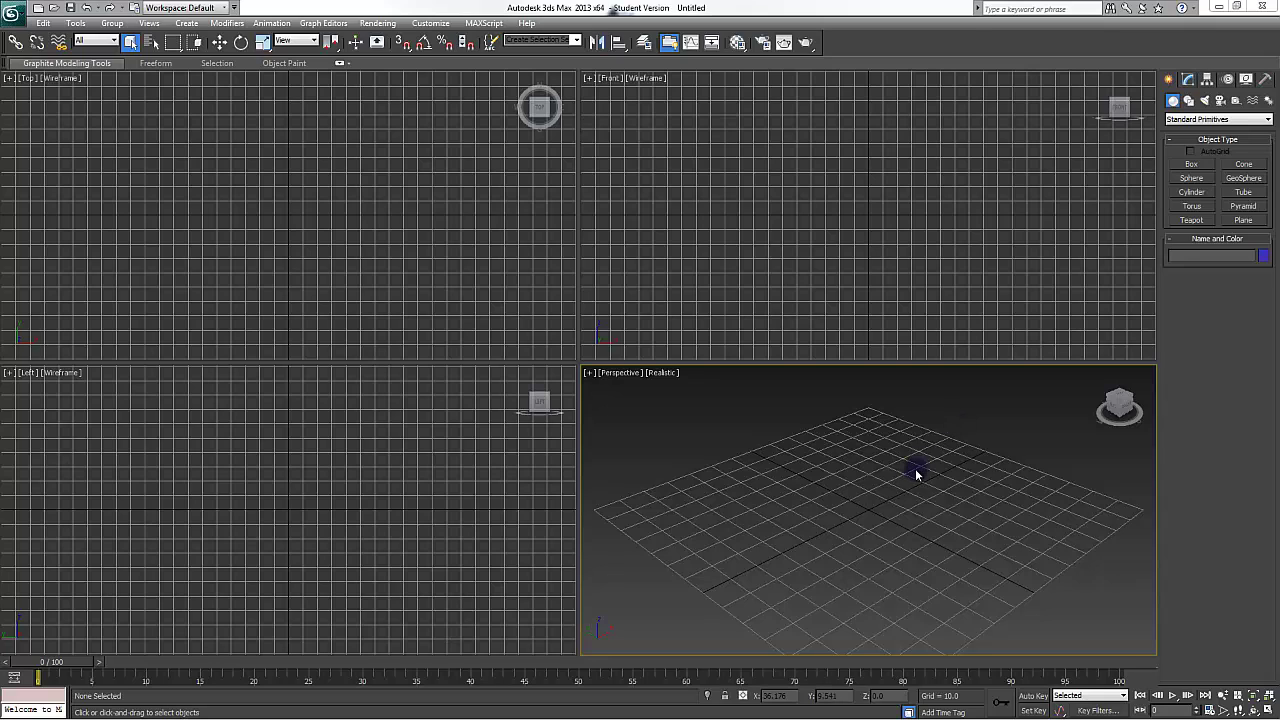
Create a large 703.1 × 689.331 ground plane, Plane001, and set its object colour to grey.
scroll(885, 477, "down", 5)
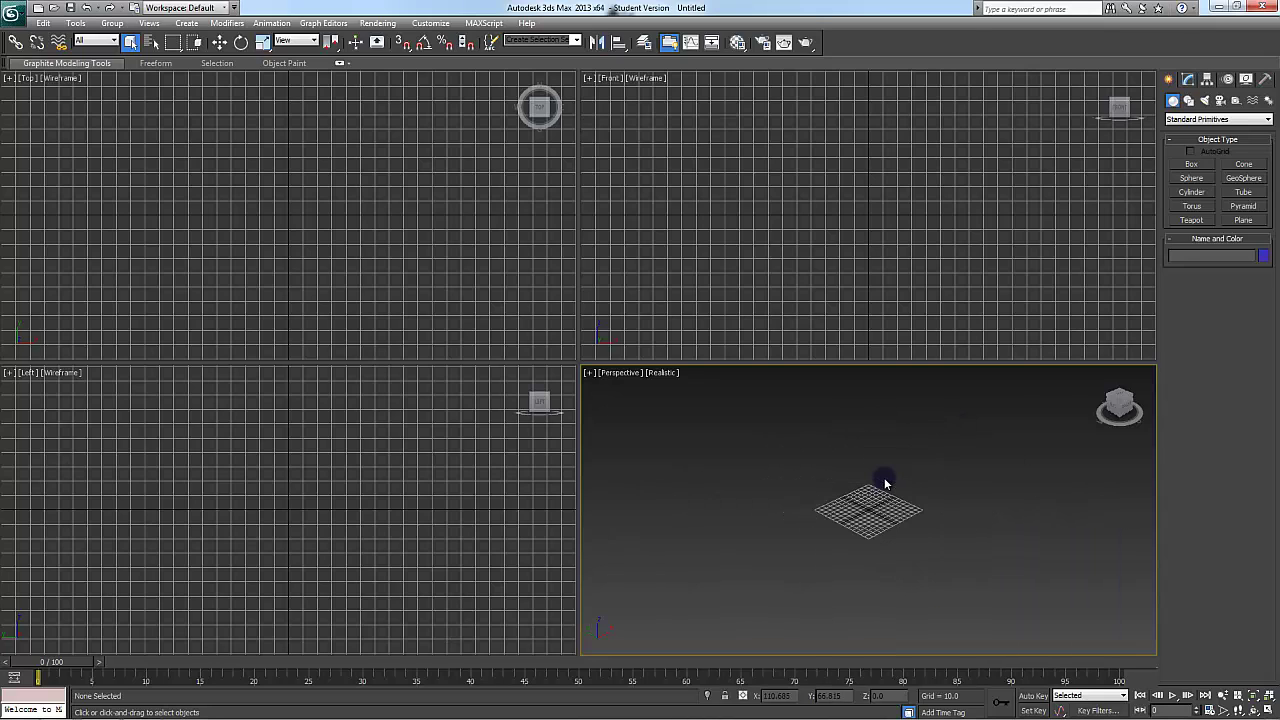
left_click(1243, 219)
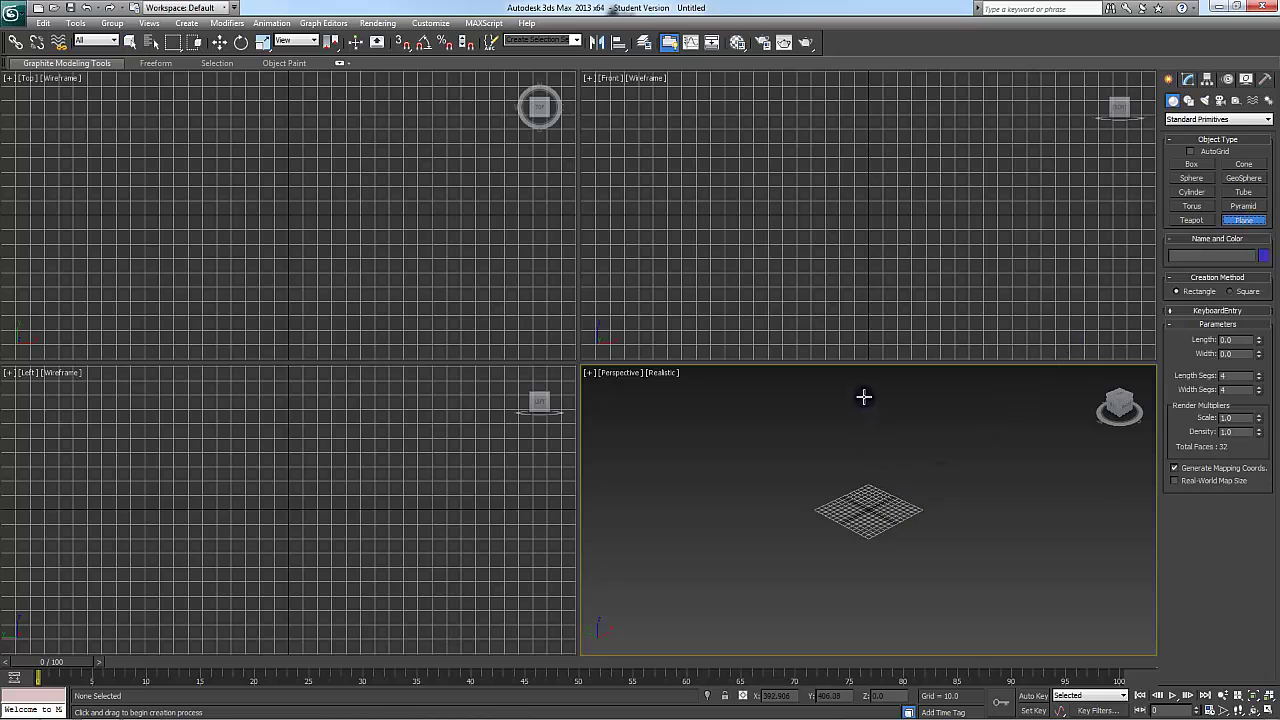
left_click_drag(864, 397, 864, 656)
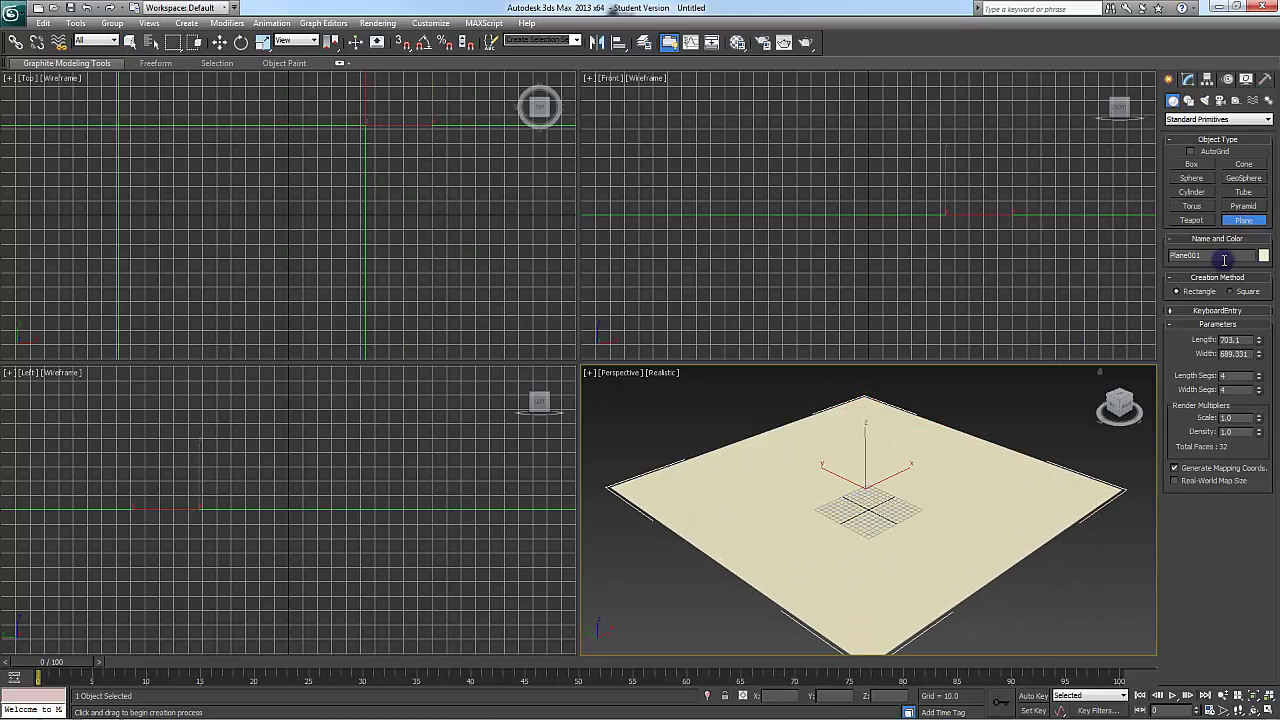
left_click(1261, 256)
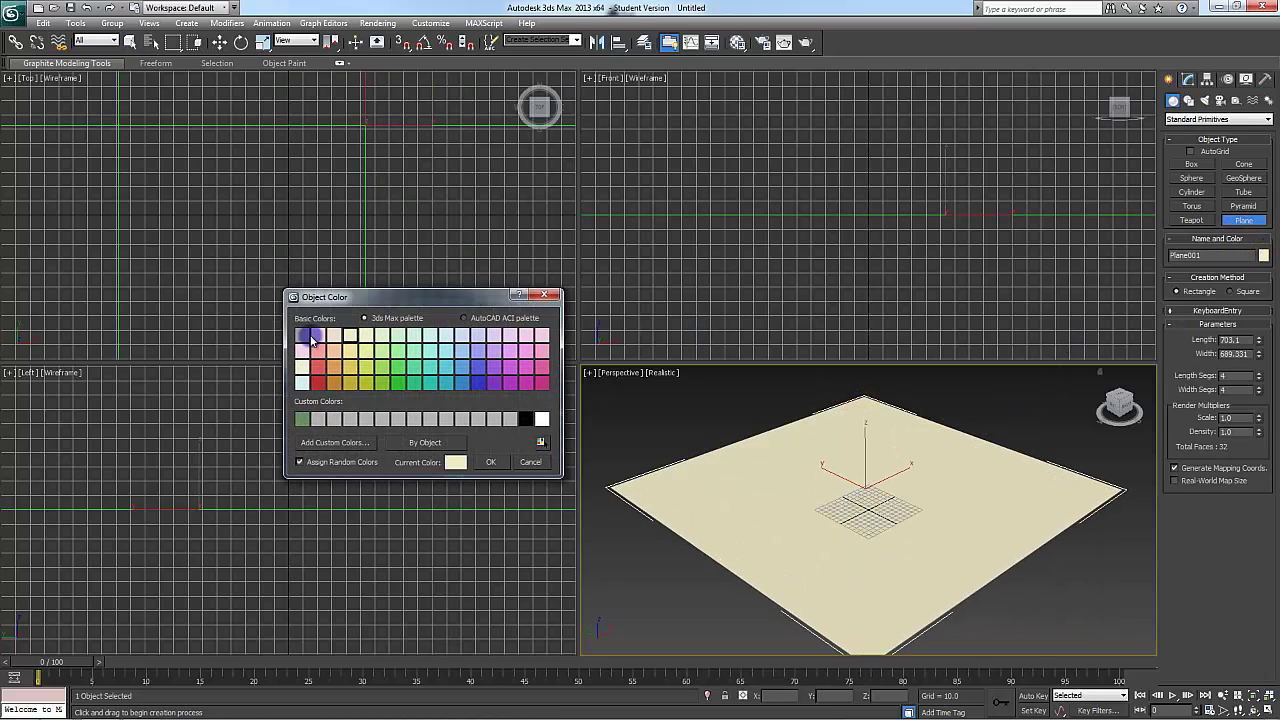
left_click(484, 459)
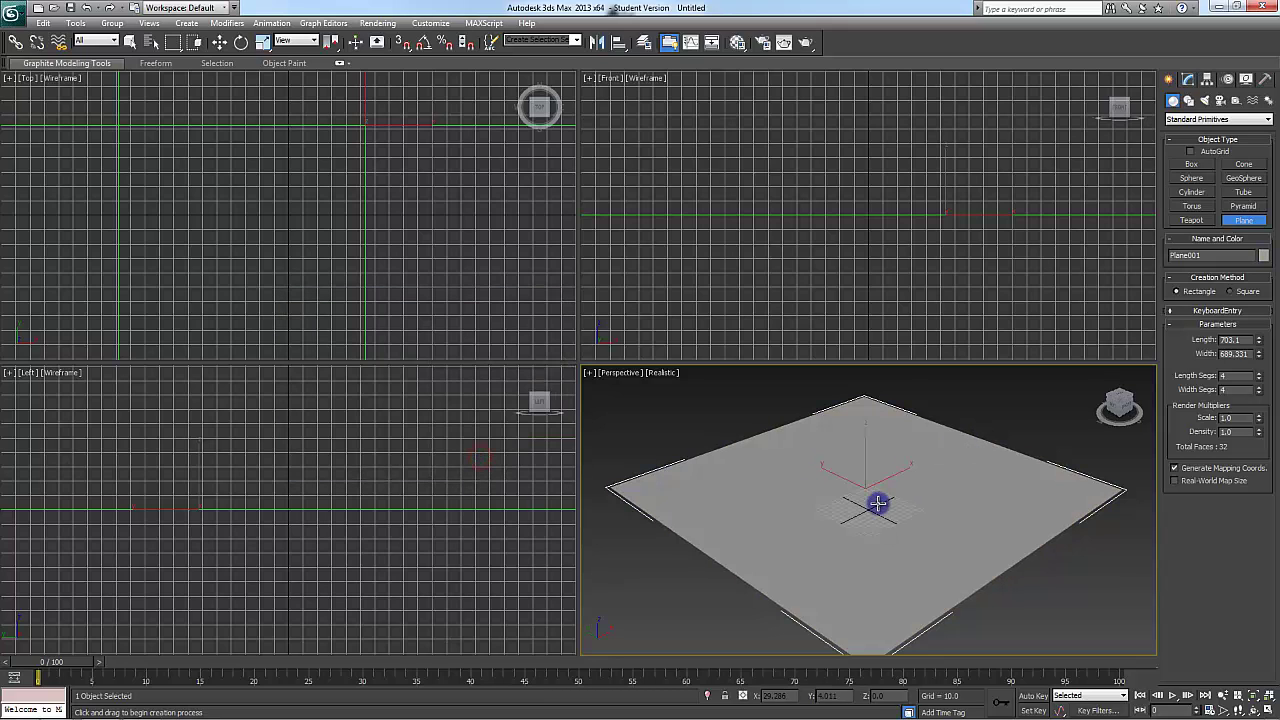
scroll(880, 505, "up", 3)
scroll(880, 505, "up", 3)
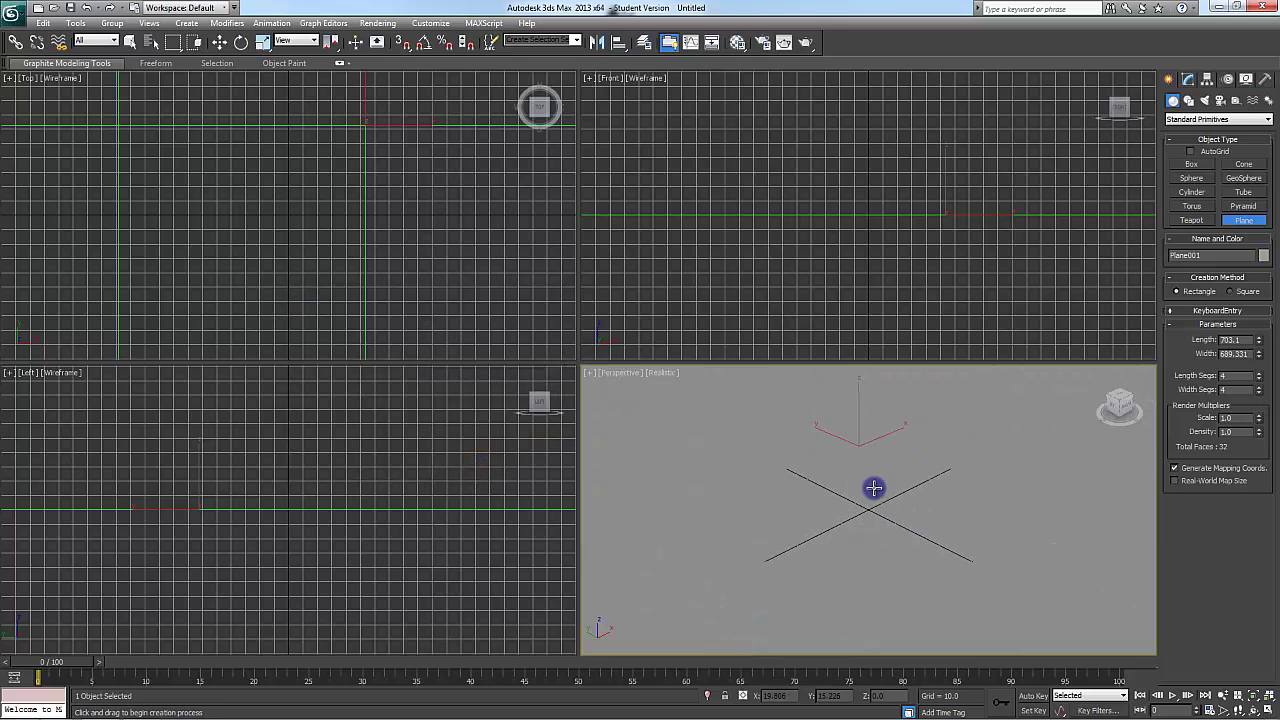
scroll(871, 489, "up", 2)
Lower the ground plane slightly in the Front viewport with Select and Move.
left_click(1190, 164)
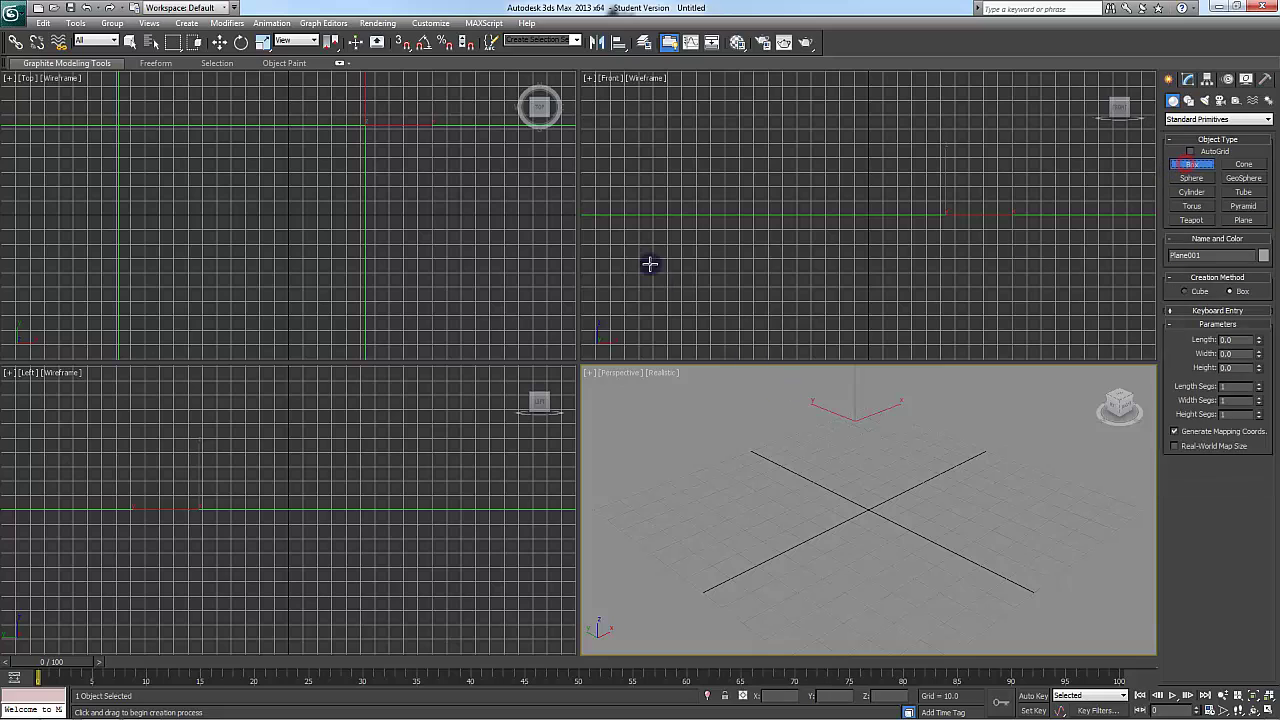
left_click(218, 43)
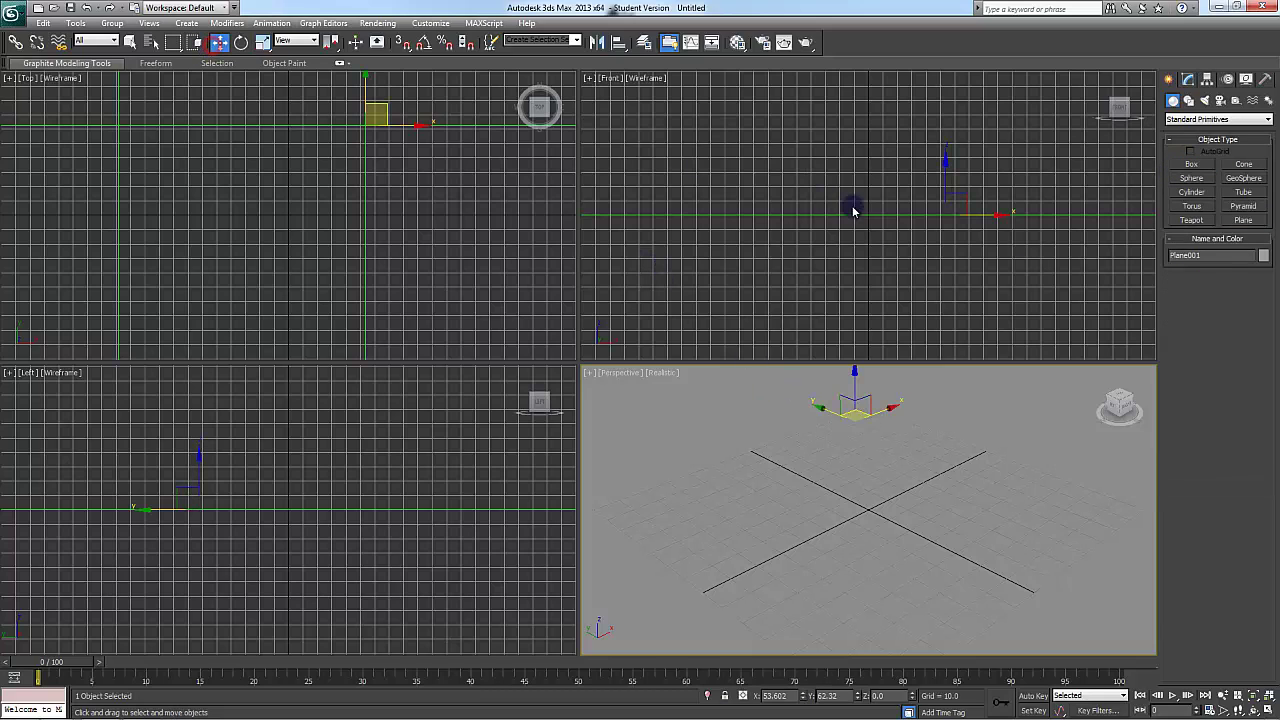
left_click(947, 165)
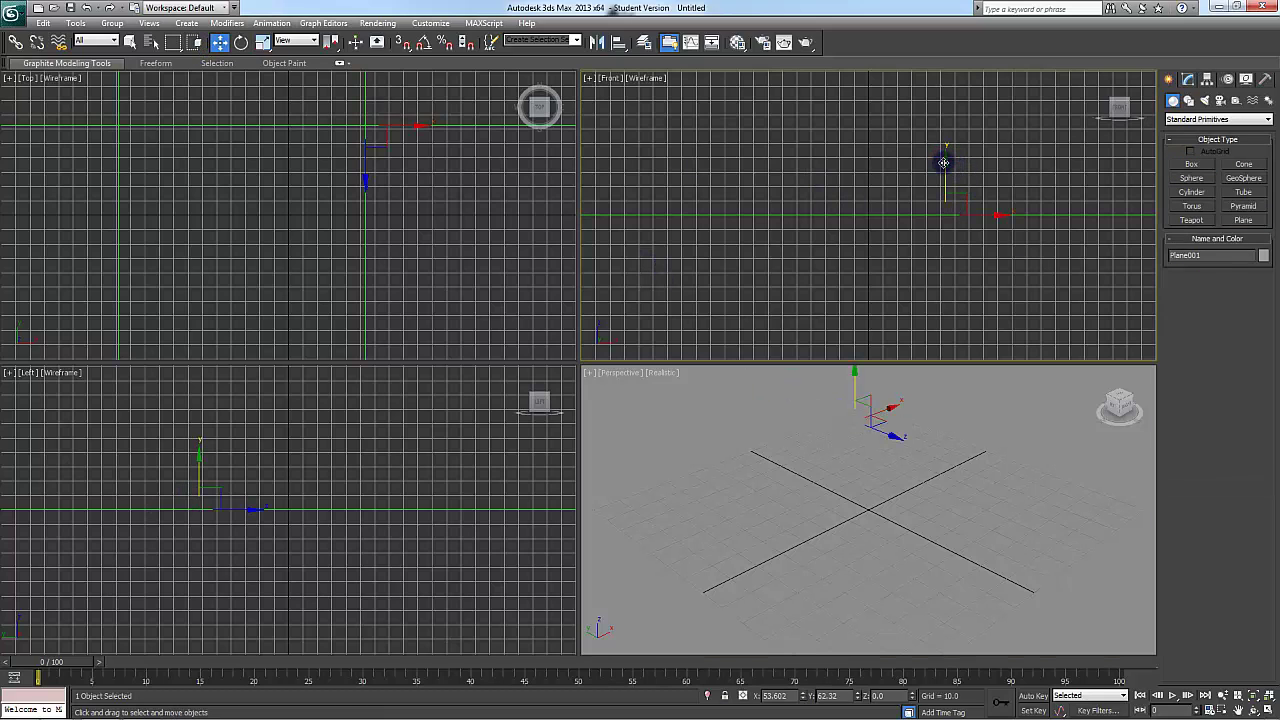
left_click_drag(944, 163, 950, 192)
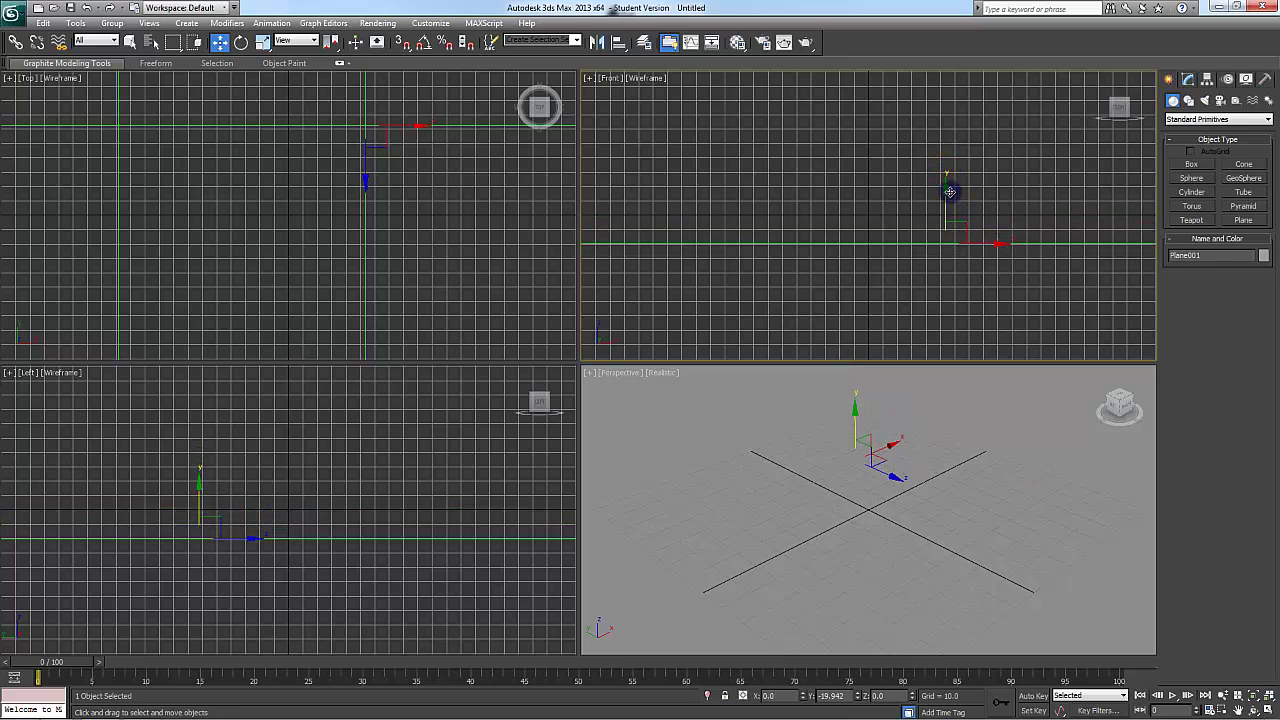
Create a pink box and a purple sphere next to it on the plane.
left_click(1186, 165)
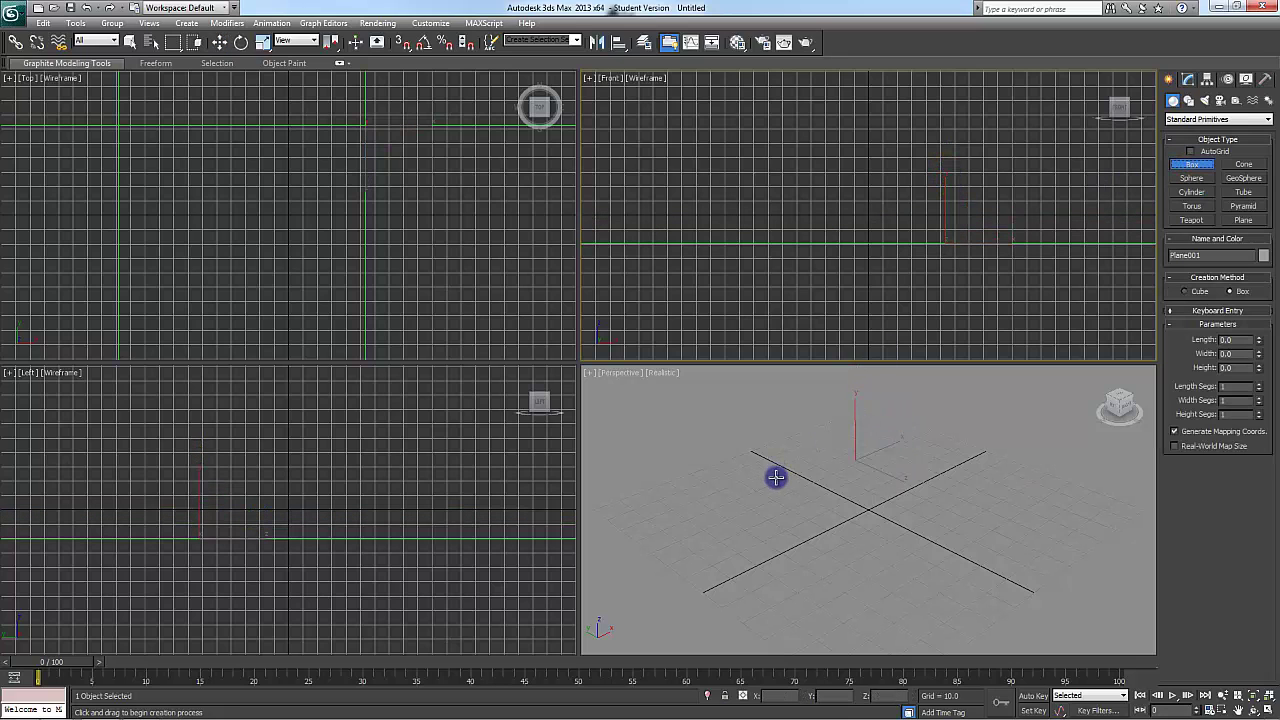
left_click_drag(770, 474, 768, 451)
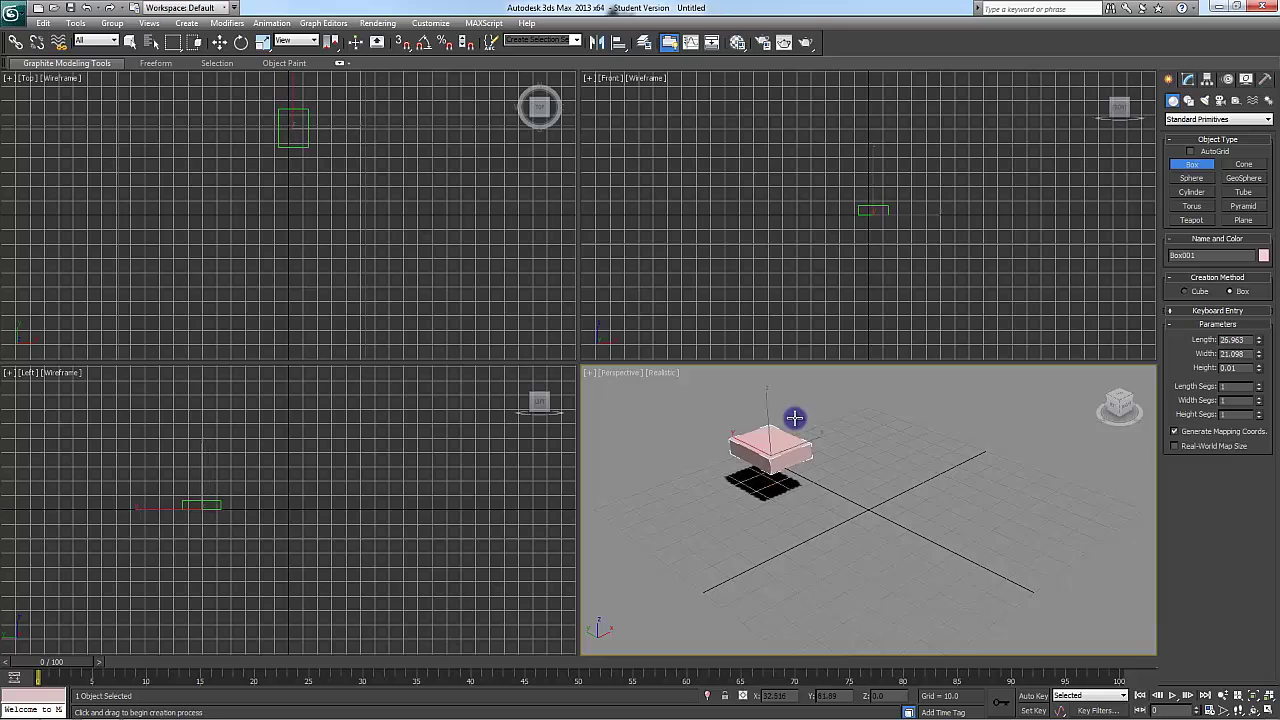
left_click(791, 385)
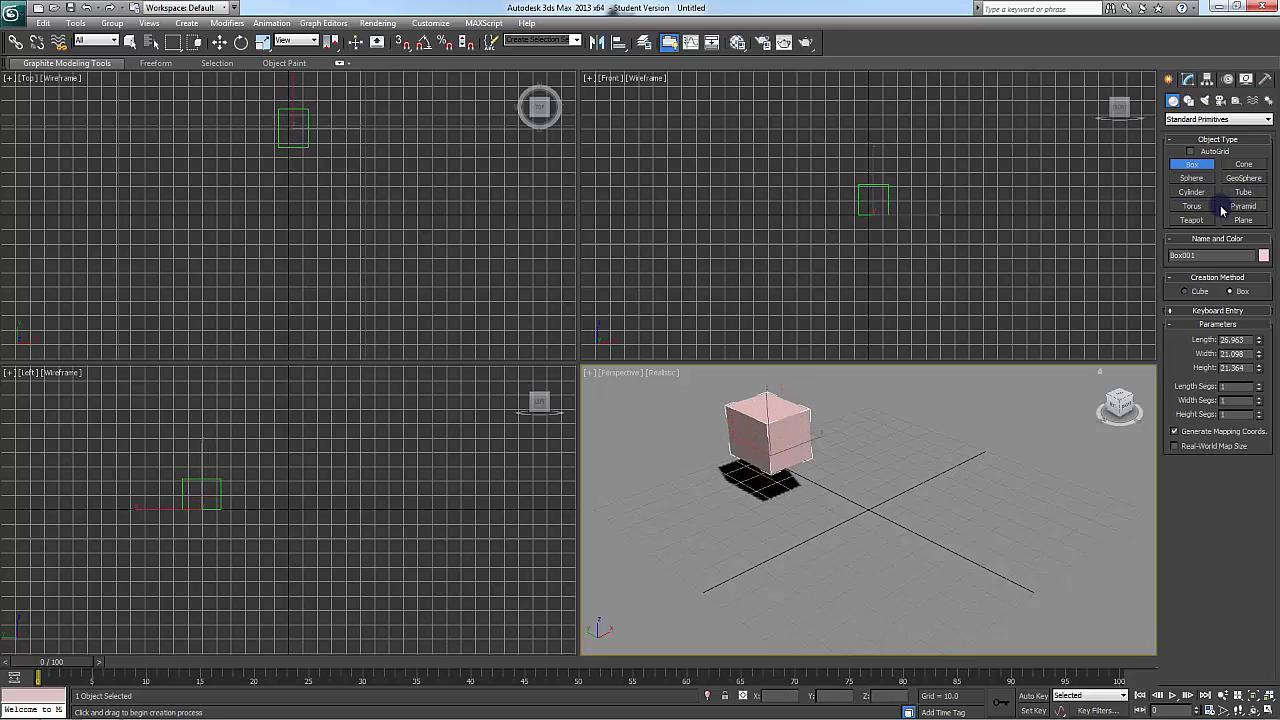
left_click(1191, 178)
left_click_drag(868, 504, 880, 497)
Cancel an unwanted second plane and add a white teapot beside the sphere.
left_click(1238, 221)
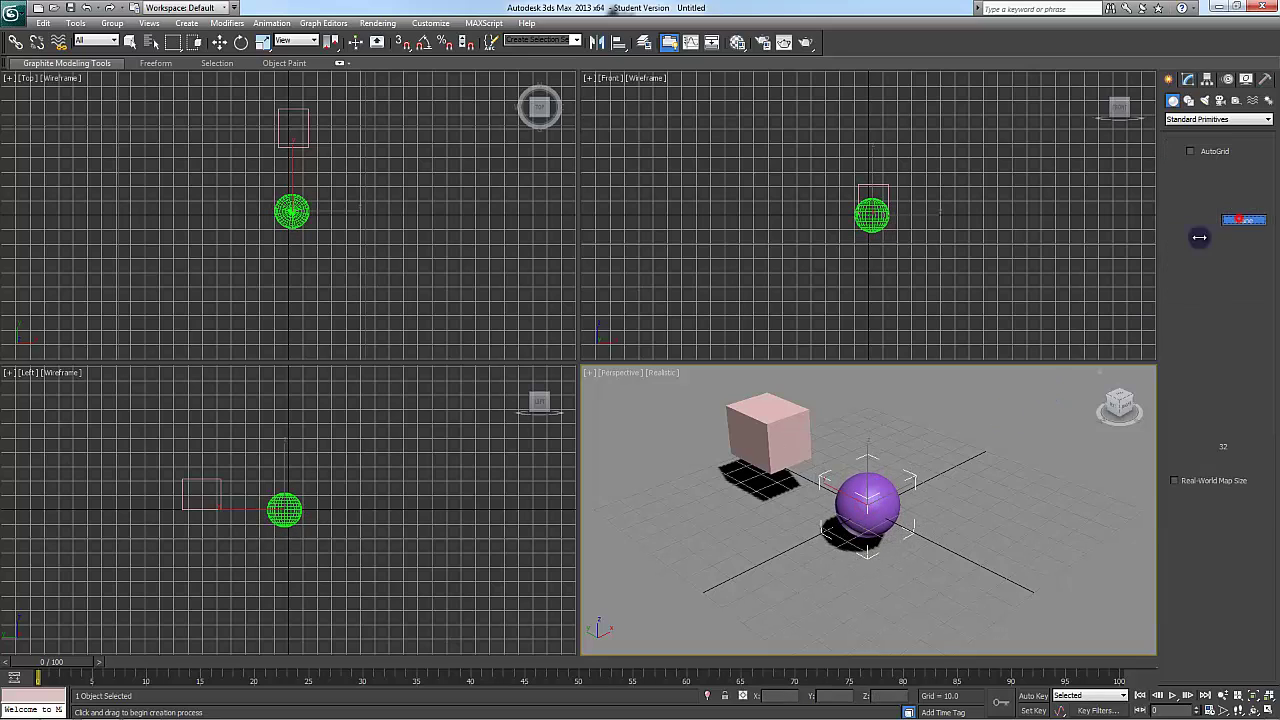
mouse_move(993, 478)
left_mouse_down()
mouse_move(1020, 463)
mouse_move(1011, 439)
mouse_move(1010, 490)
left_mouse_up()
right_click(1008, 468)
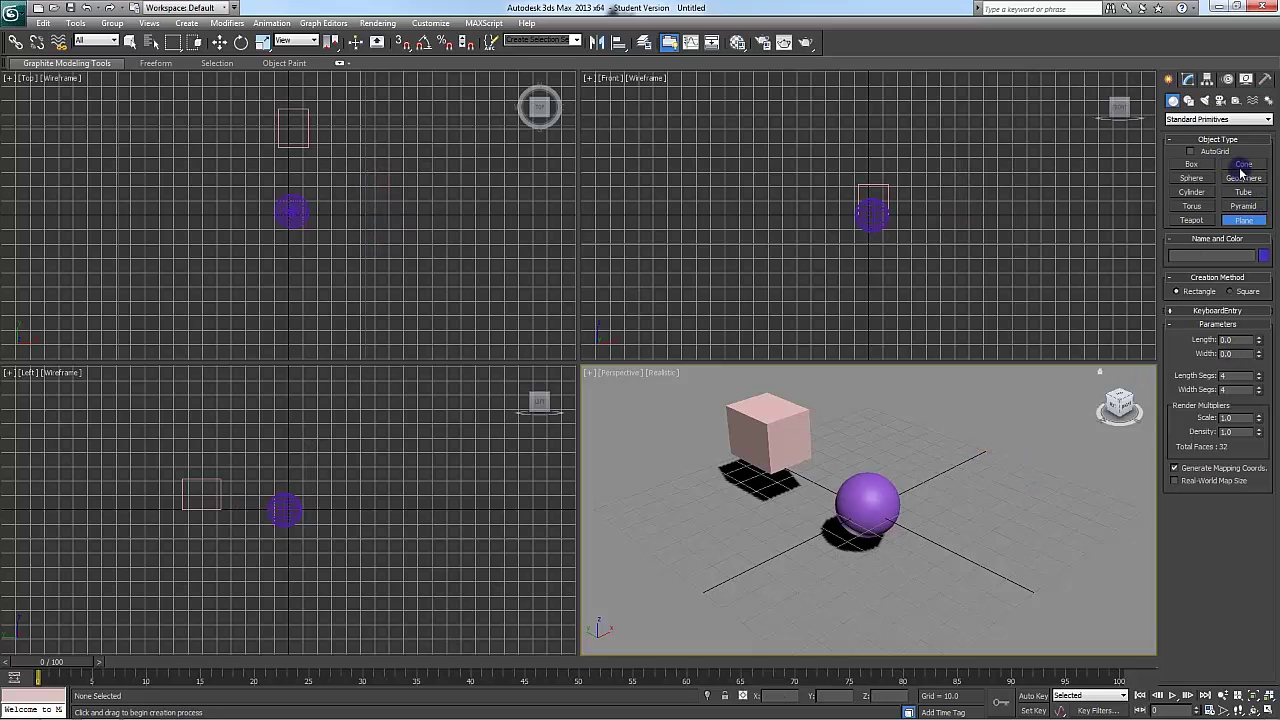
left_click(1191, 220)
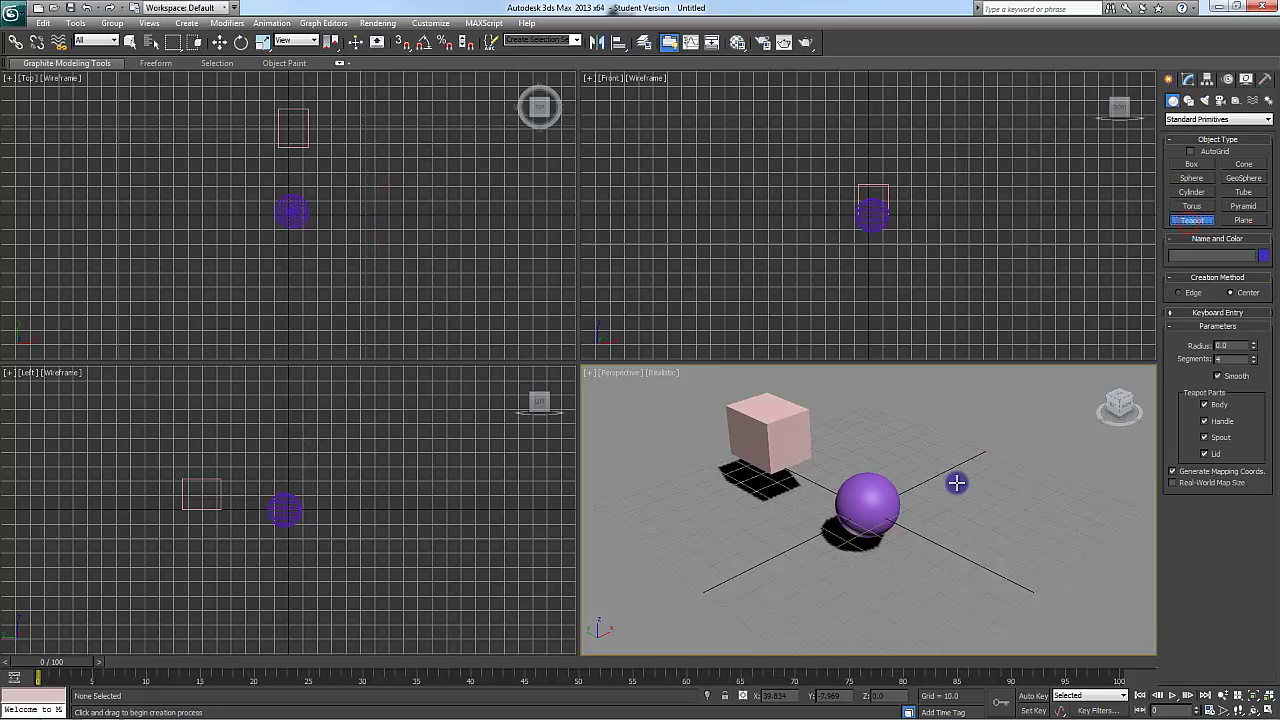
left_click_drag(957, 485, 970, 471)
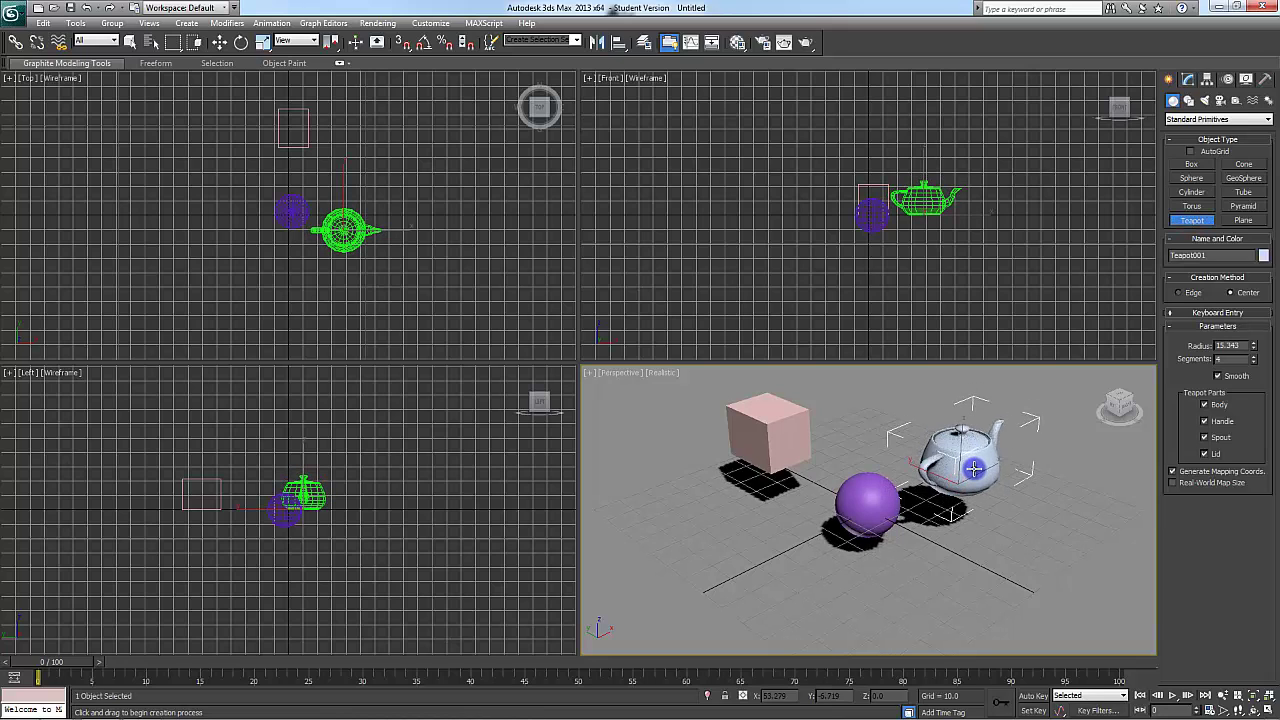
left_click(1182, 119)
From Extended Primitives, draw a cyan Hedra, a five-sided Gengon001 and Torus Knot001 near the front.
left_click(1220, 140)
left_click(1192, 164)
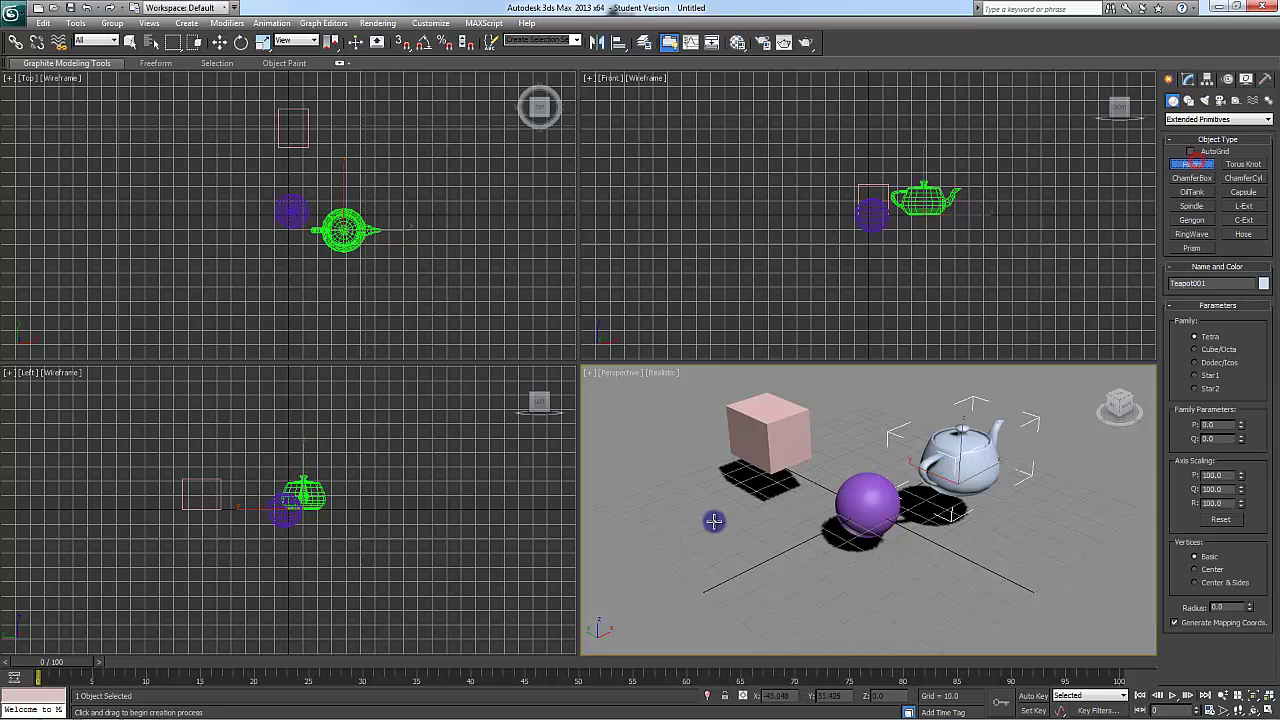
left_click_drag(698, 527, 704, 508)
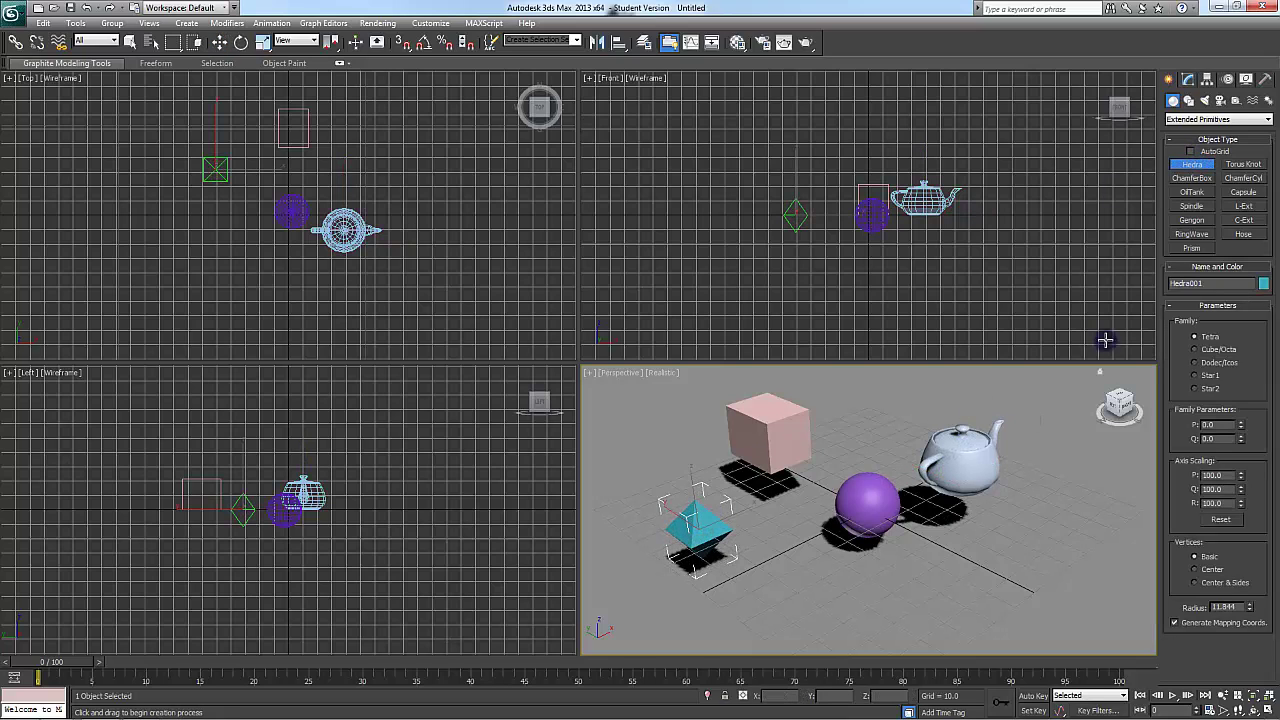
left_click(1203, 221)
mouse_move(864, 434)
left_mouse_down()
mouse_move(860, 423)
mouse_move(869, 429)
left_mouse_up()
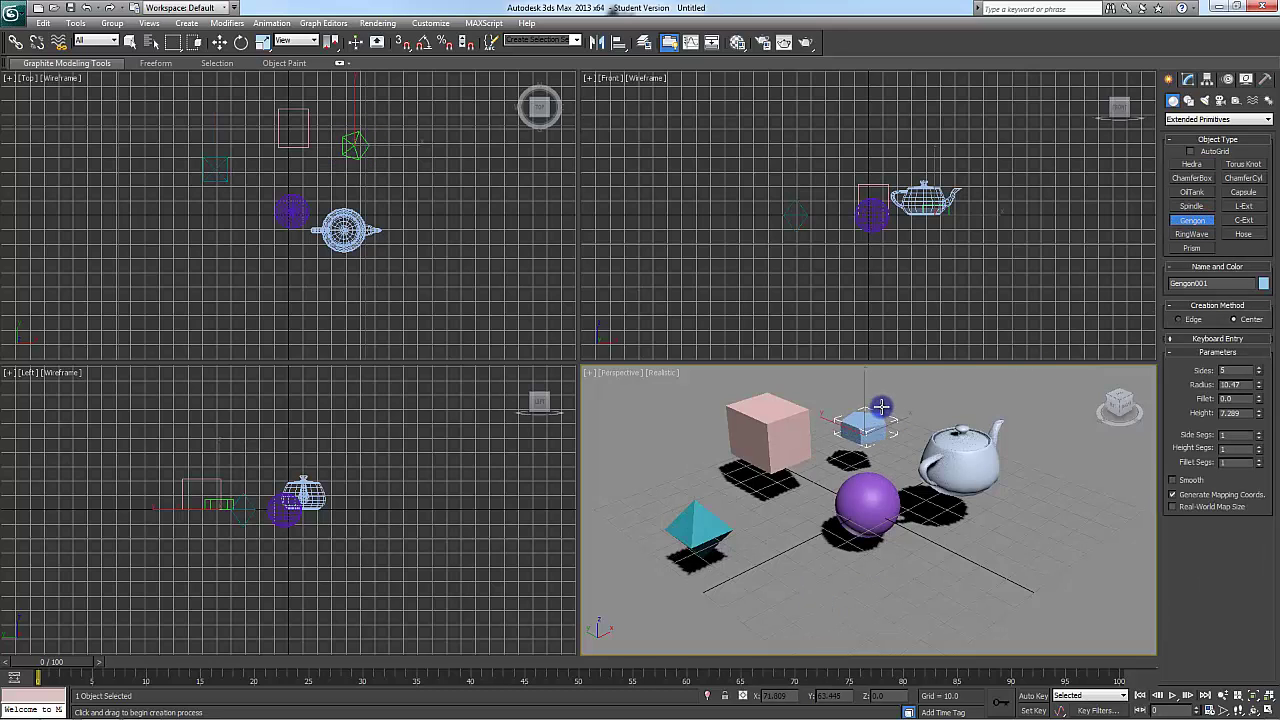
left_click(886, 389)
left_click(939, 396)
left_click(1244, 165)
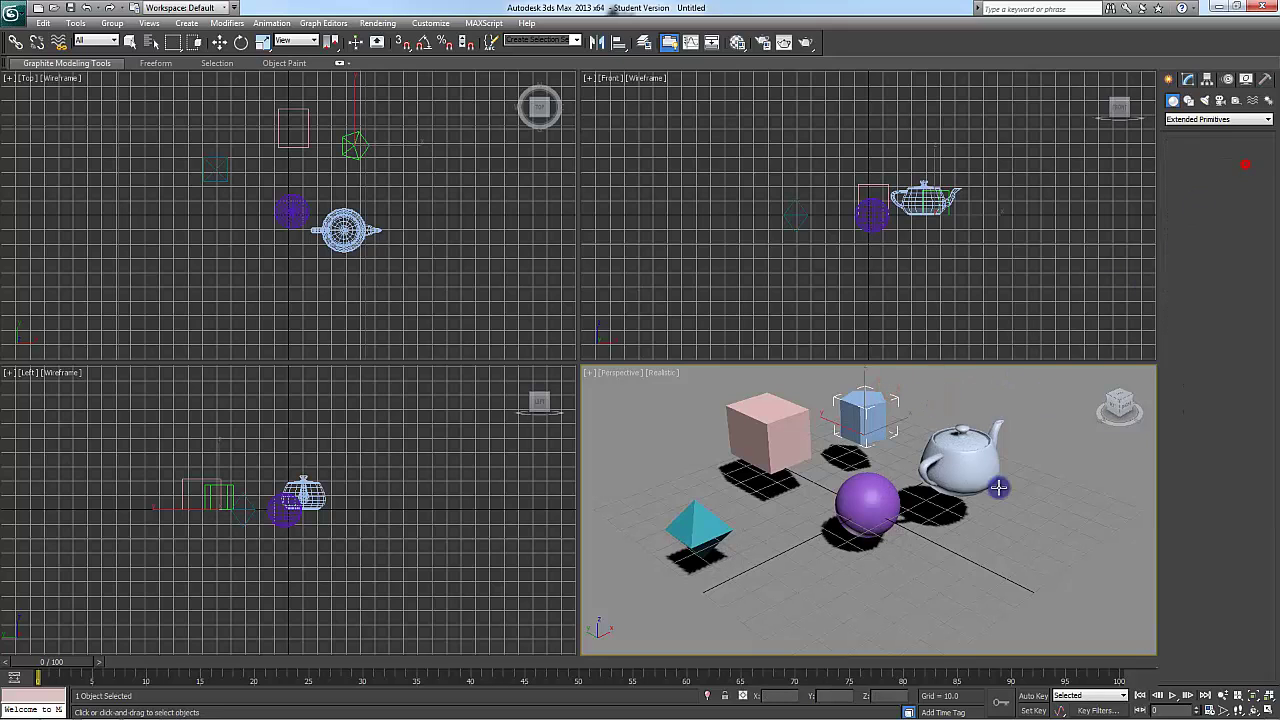
mouse_move(940, 591)
left_mouse_down()
mouse_move(960, 605)
mouse_move(945, 588)
left_mouse_up()
left_click(940, 583)
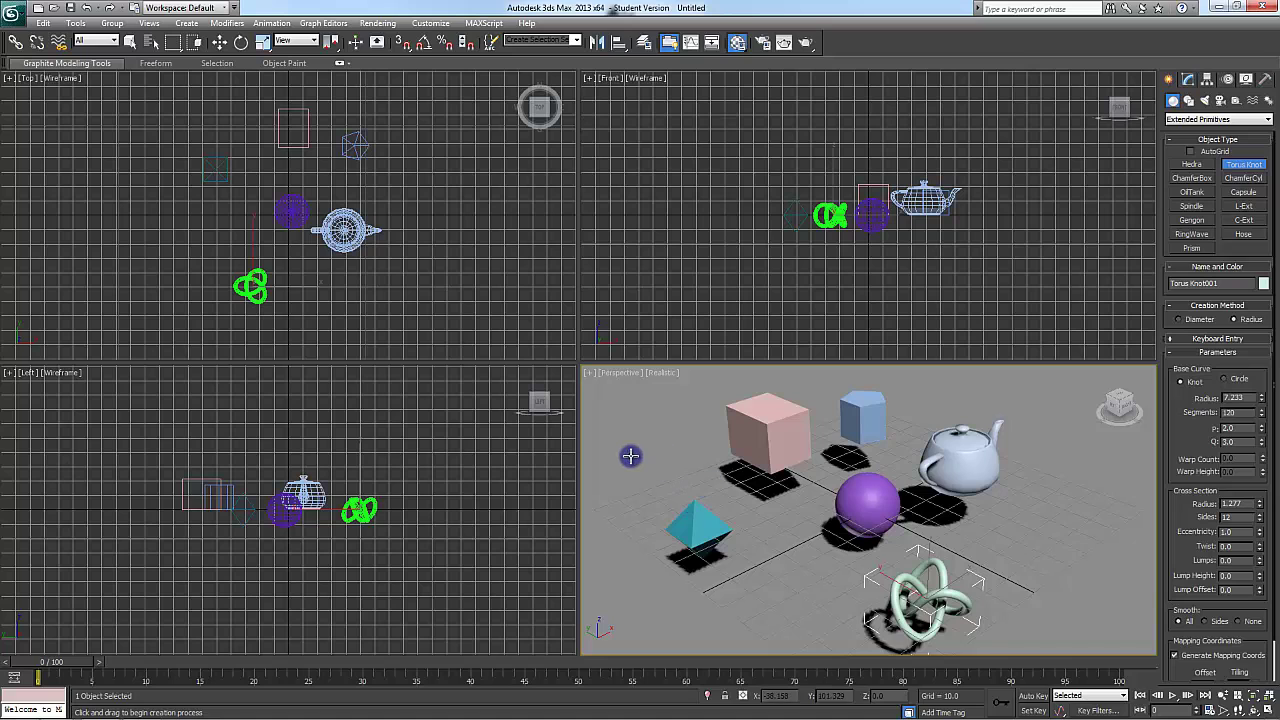
Open the Material Editor with M and change slot 01 - Default to Ink'n Paint.
key("m")
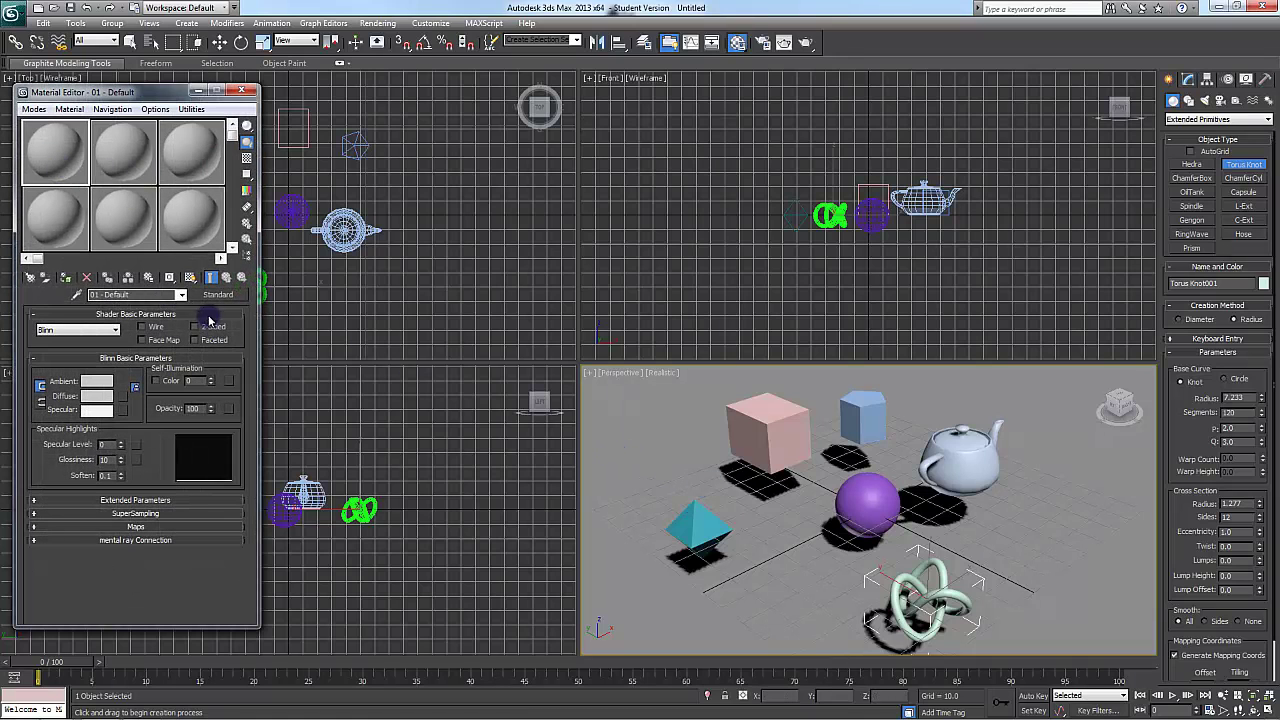
left_click(211, 294)
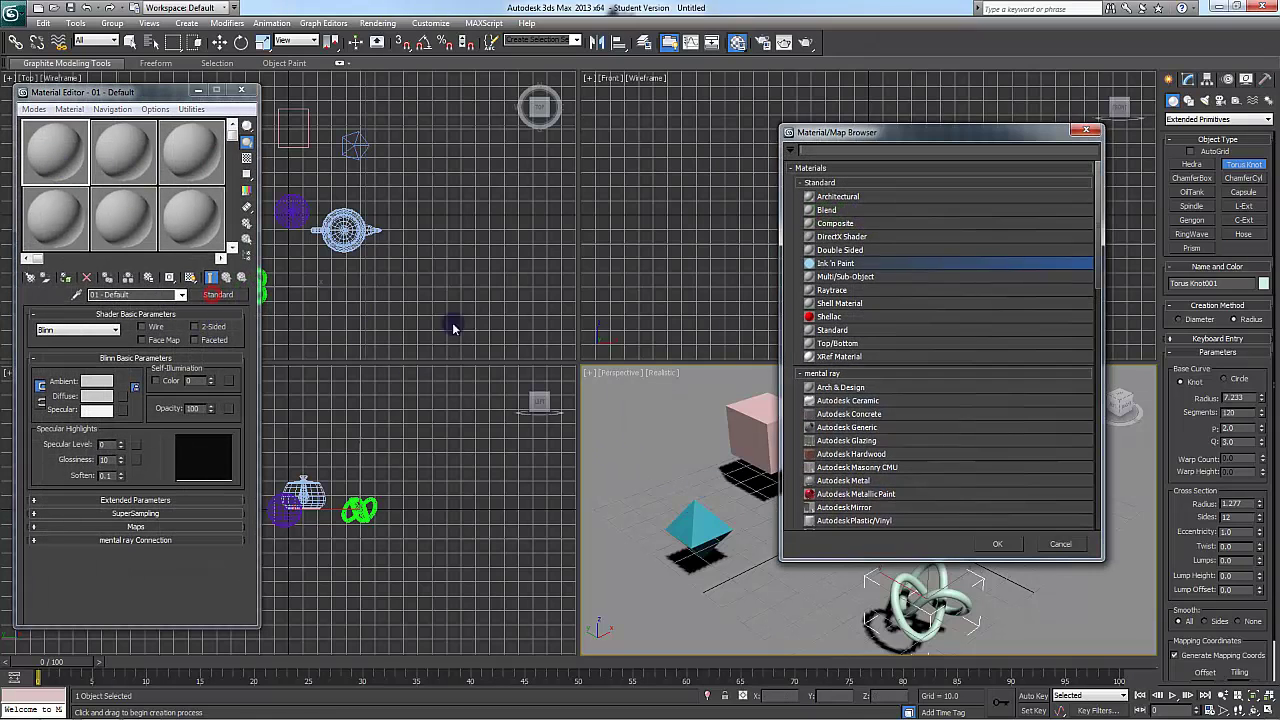
double_click(838, 264)
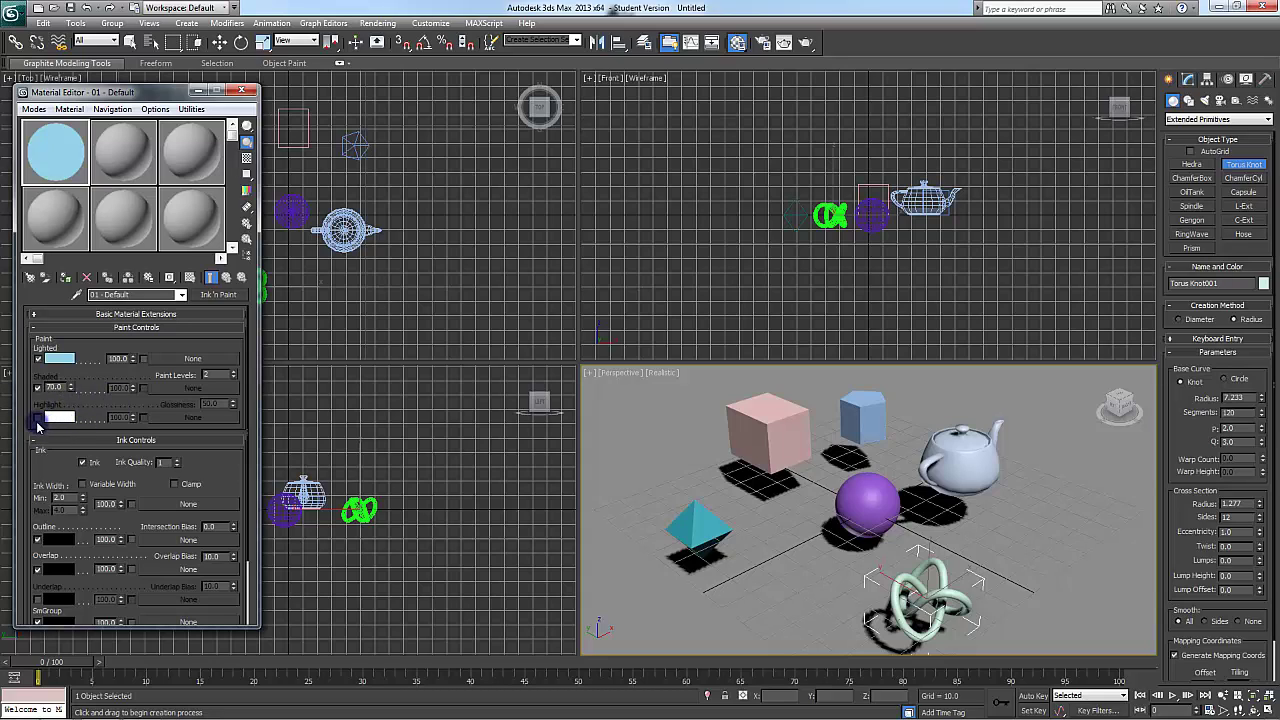
Enable Highlight, set overlap bias to 10.0, and apply the light blue material to the box.
left_click(38, 418)
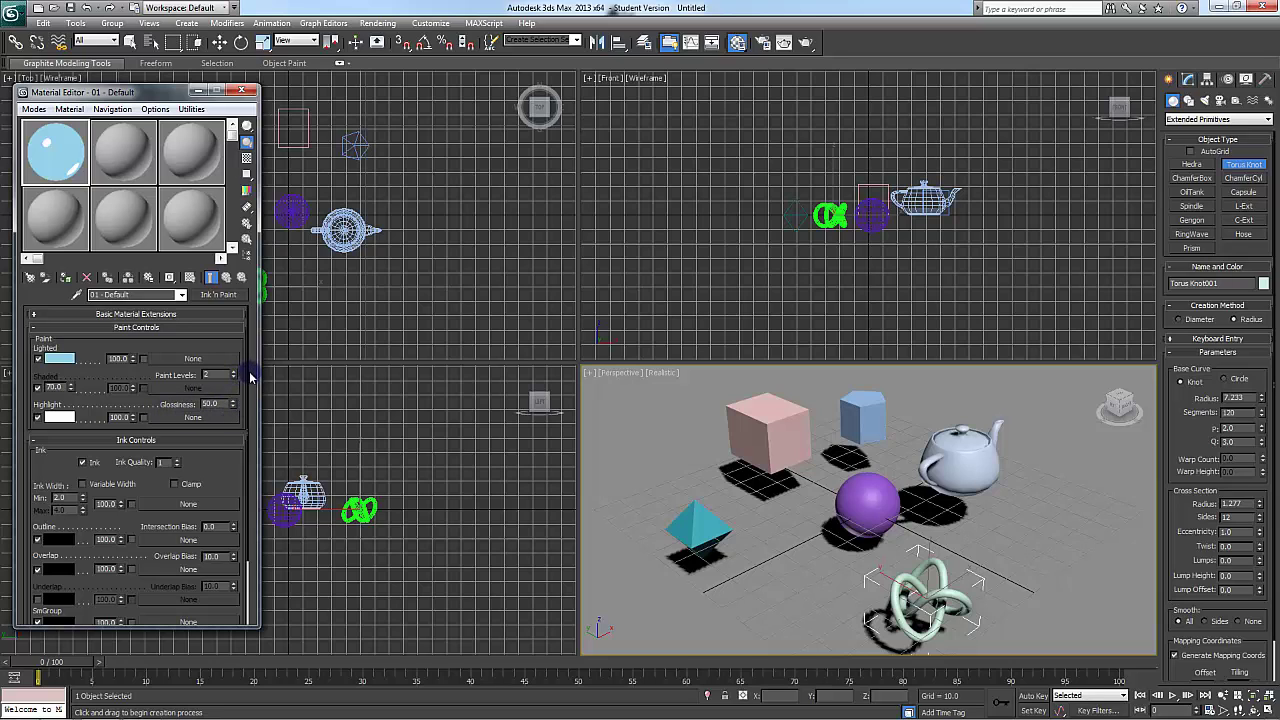
left_click_drag(249, 376, 249, 432)
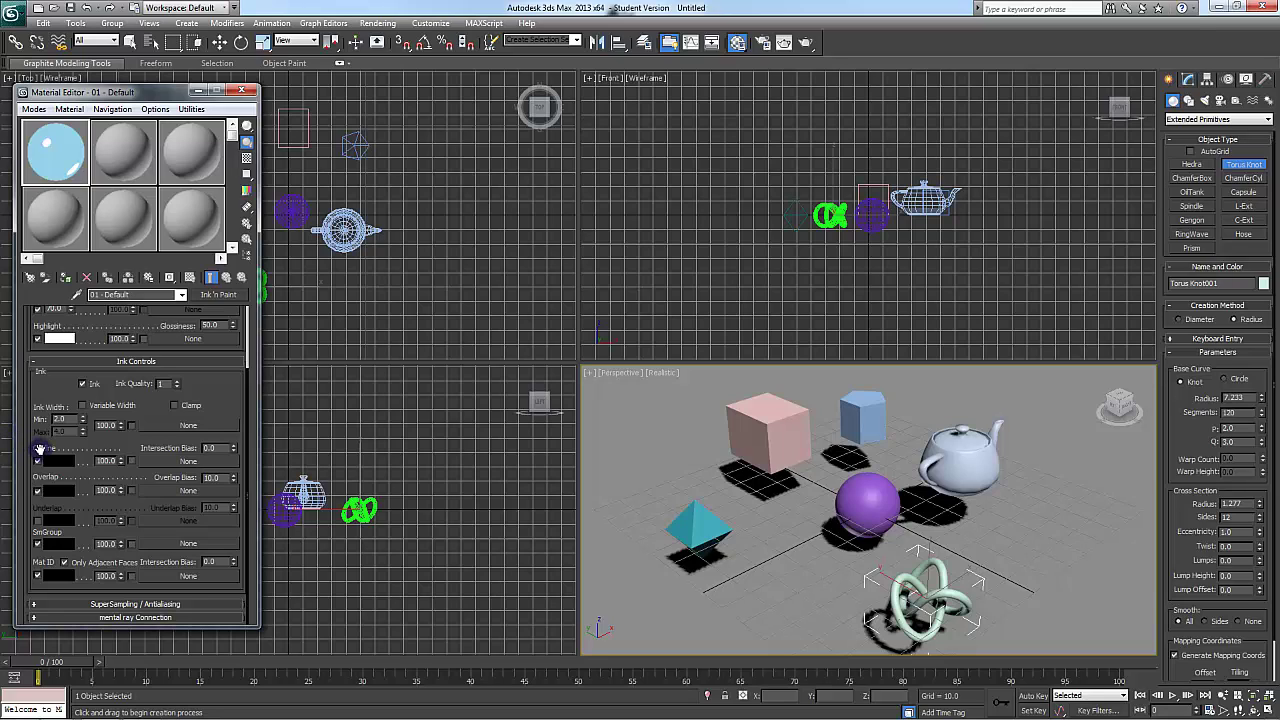
left_click_drag(55, 148, 782, 427)
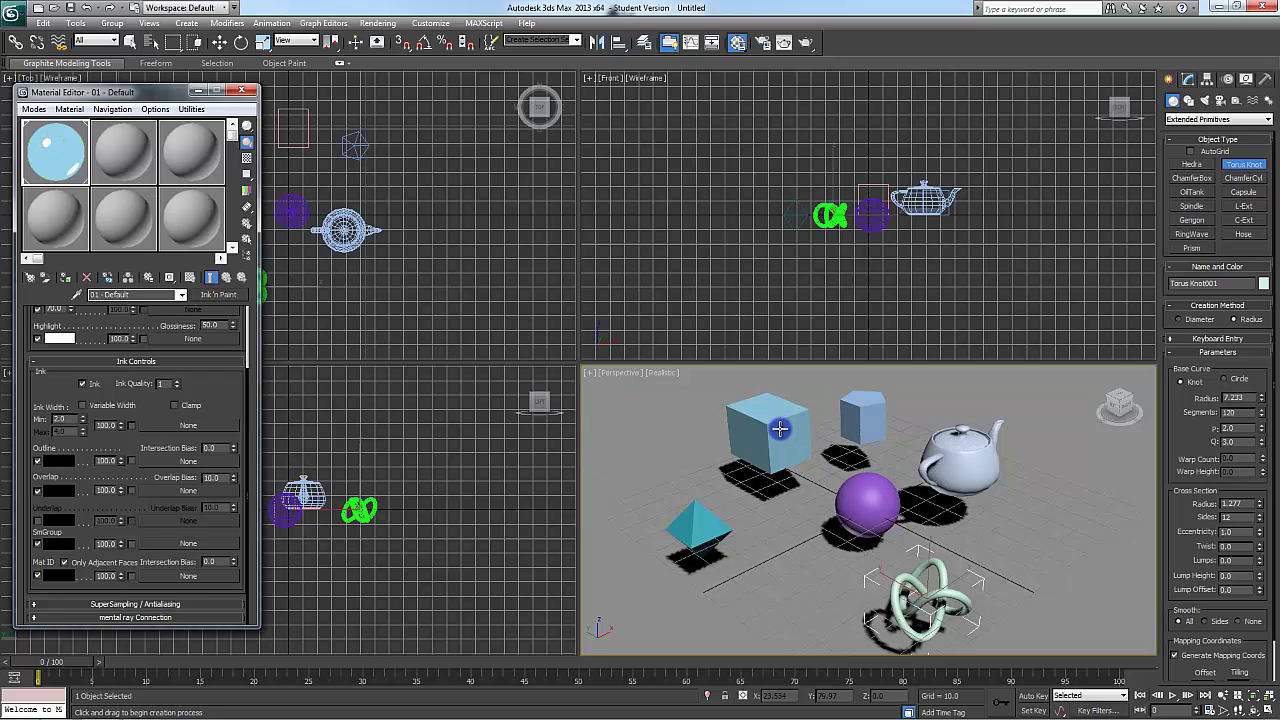
scroll(780, 428, "up", 5)
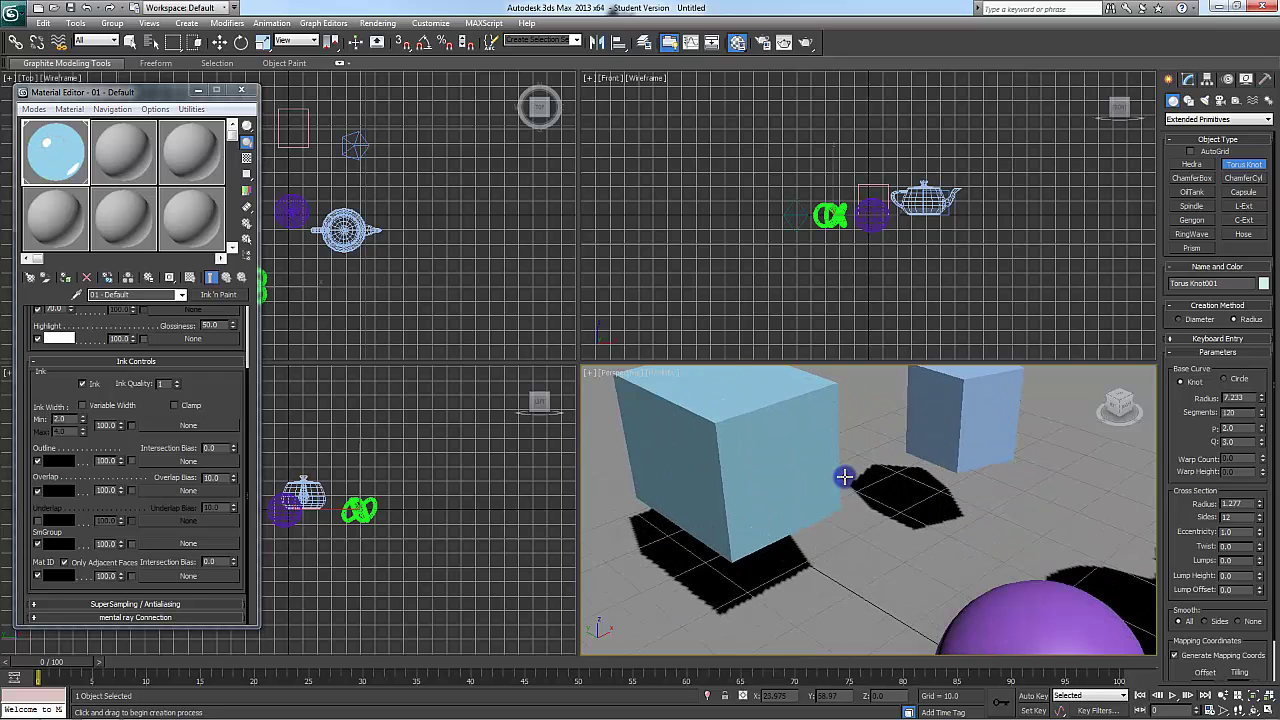
Render the perspective view with Outline ink unchecked, then re-check Outline and render again.
left_click(762, 44)
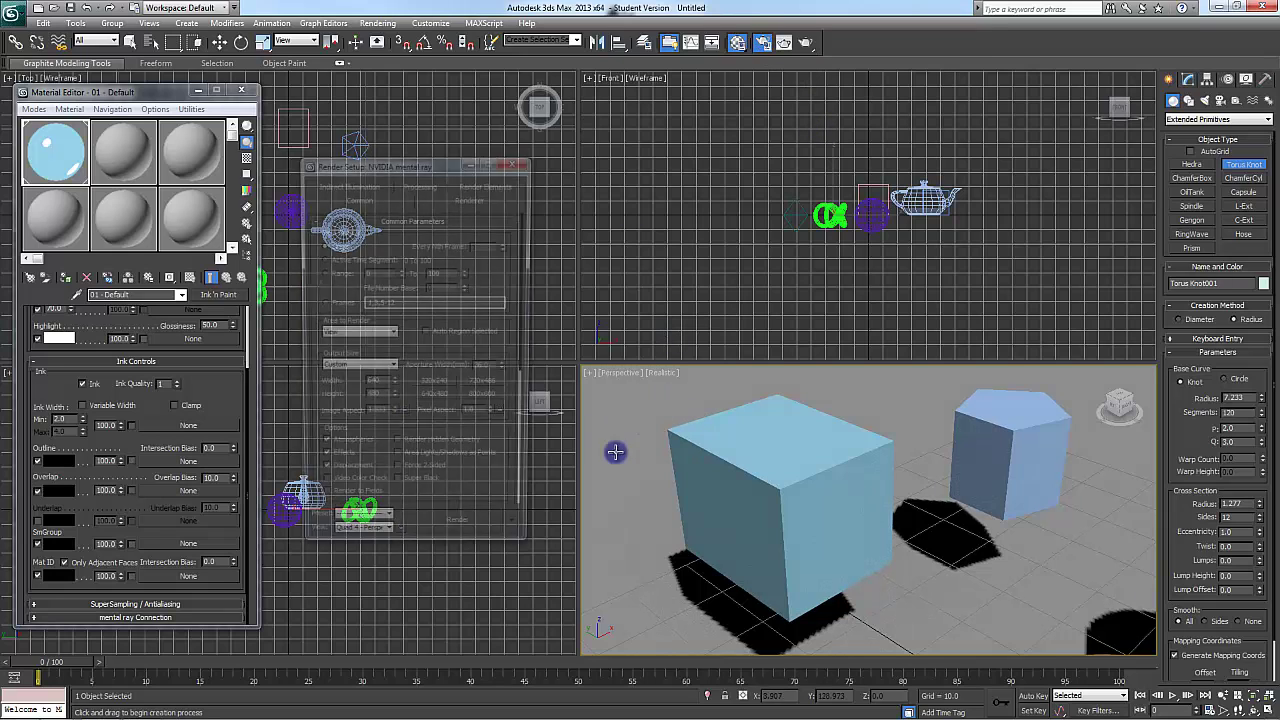
left_click(463, 539)
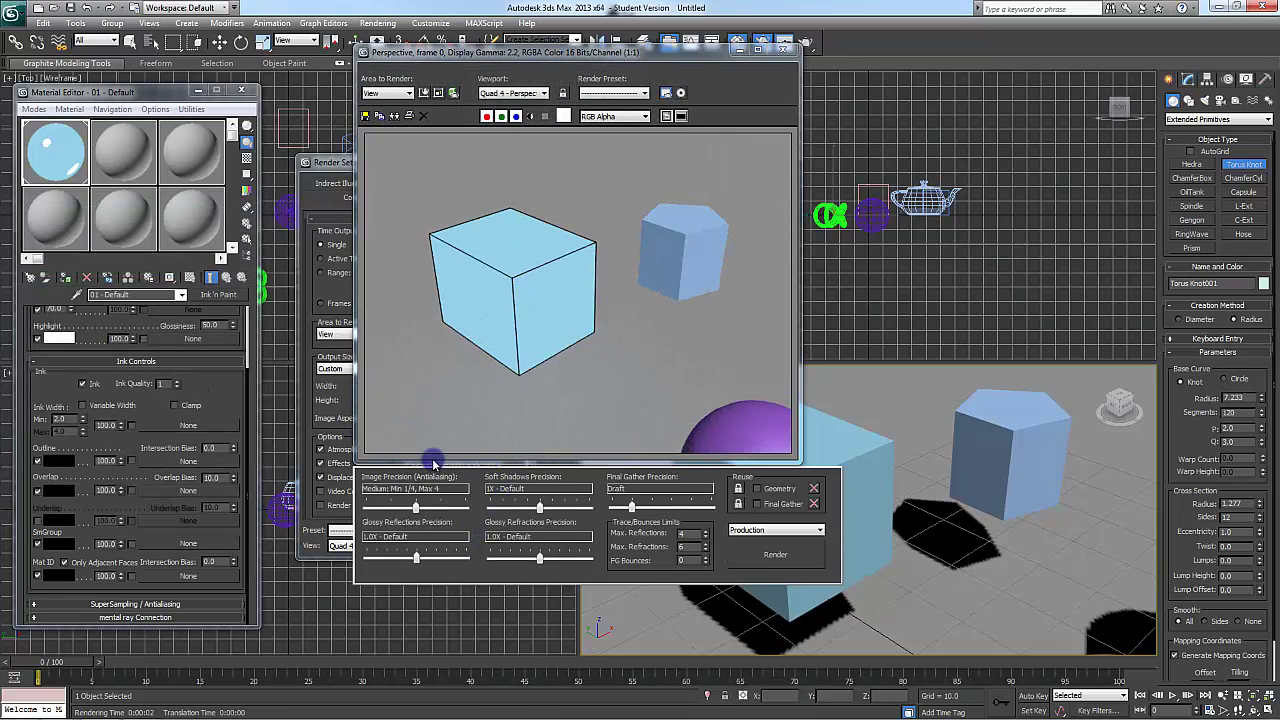
left_click(38, 461)
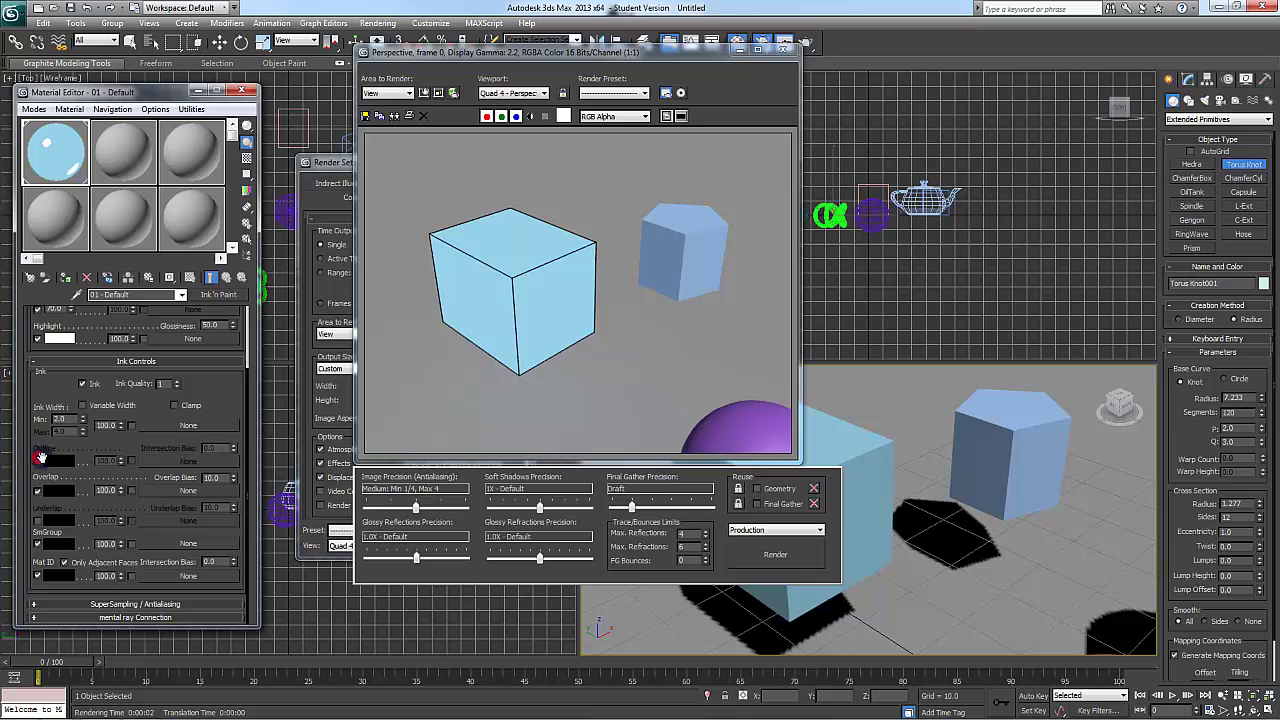
left_click(790, 556)
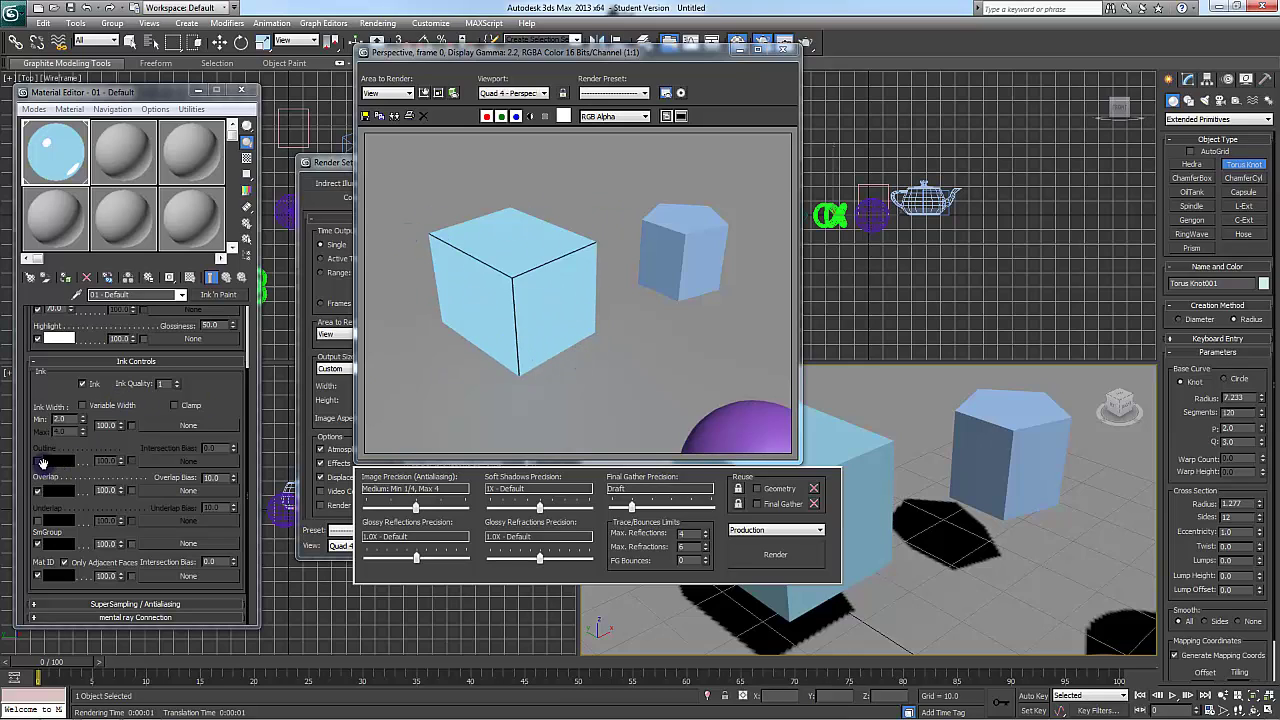
left_click(38, 461)
left_click(756, 555)
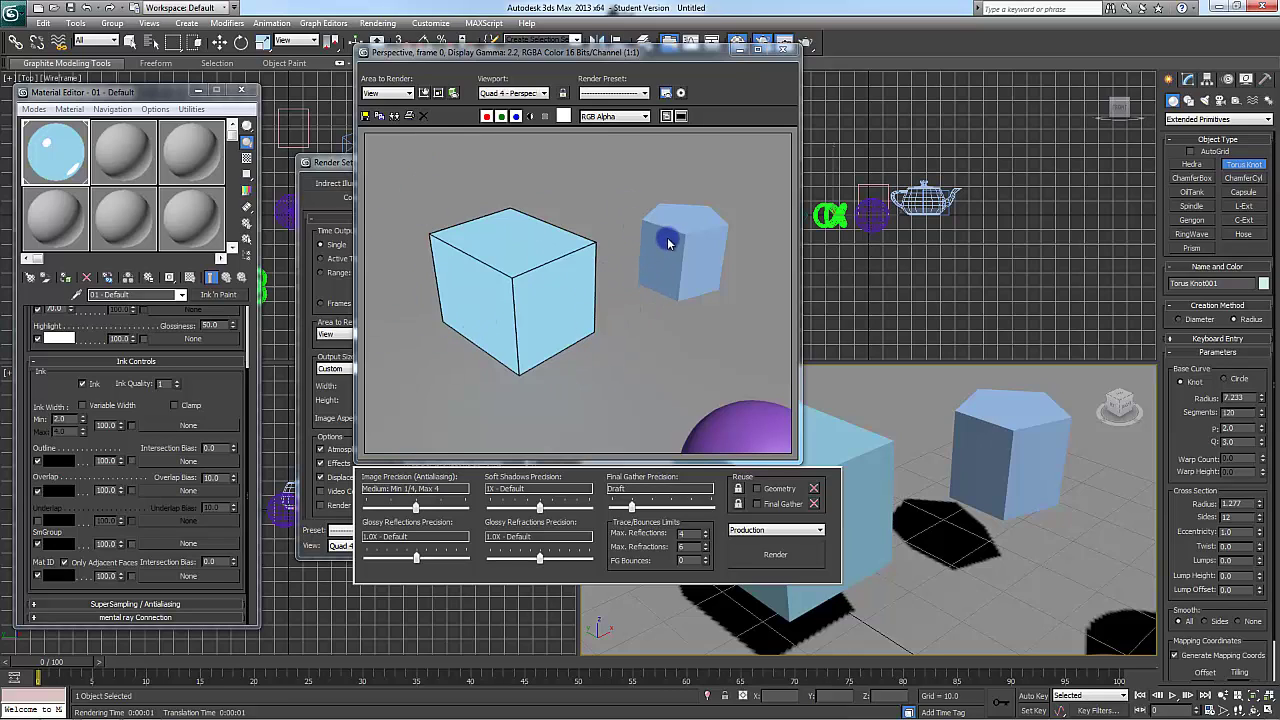
Close the rendered frame window and zoom out the Perspective viewport.
left_click(783, 51)
scroll(880, 466, "down", 4)
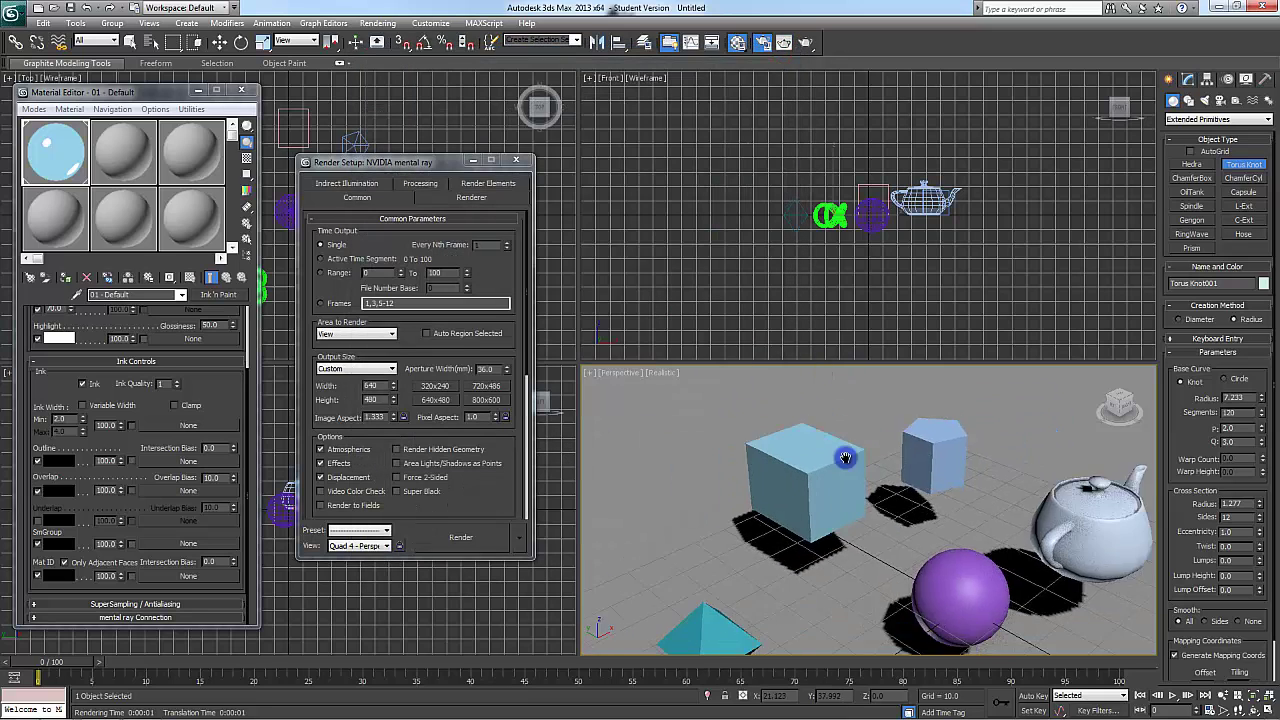
scroll(812, 430, "down", 3)
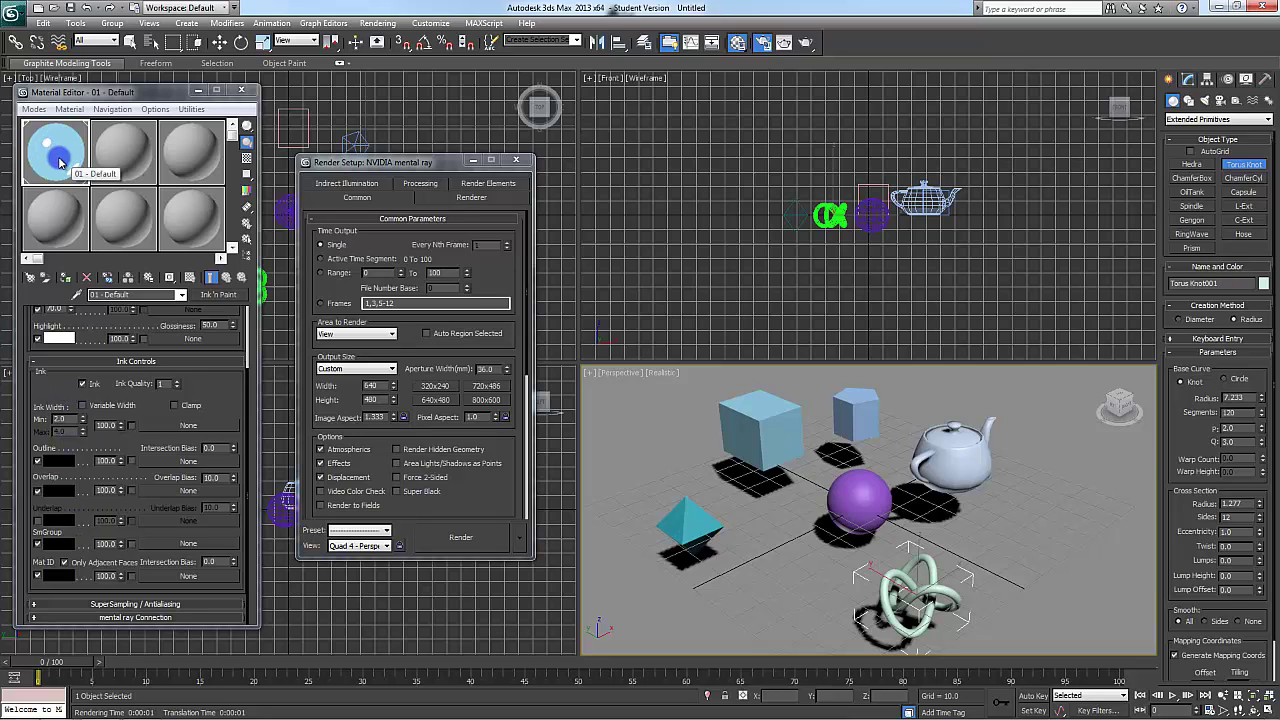
Copy the blue Ink'n Paint material from slot 1 into slots 2 through 6.
left_click_drag(60, 162, 122, 158)
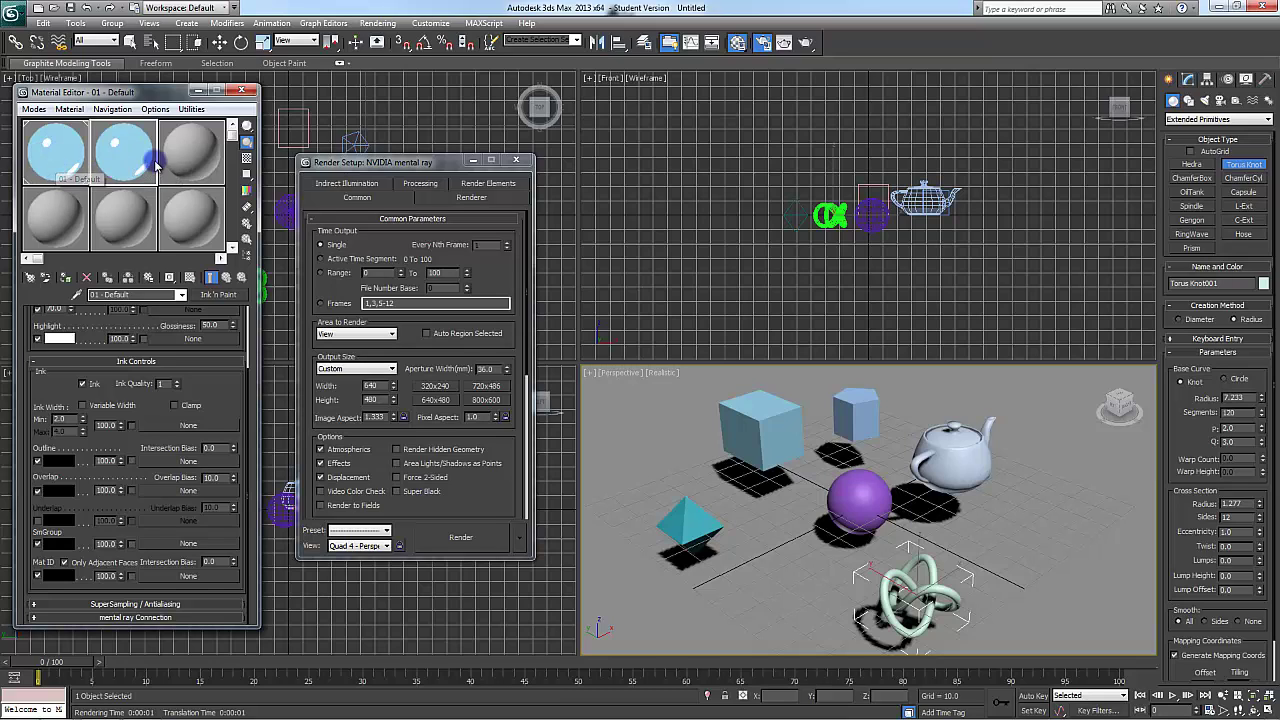
left_click_drag(58, 153, 185, 152)
left_click_drag(55, 155, 56, 217)
left_click_drag(54, 149, 124, 217)
left_click_drag(55, 150, 181, 207)
left_click(181, 207)
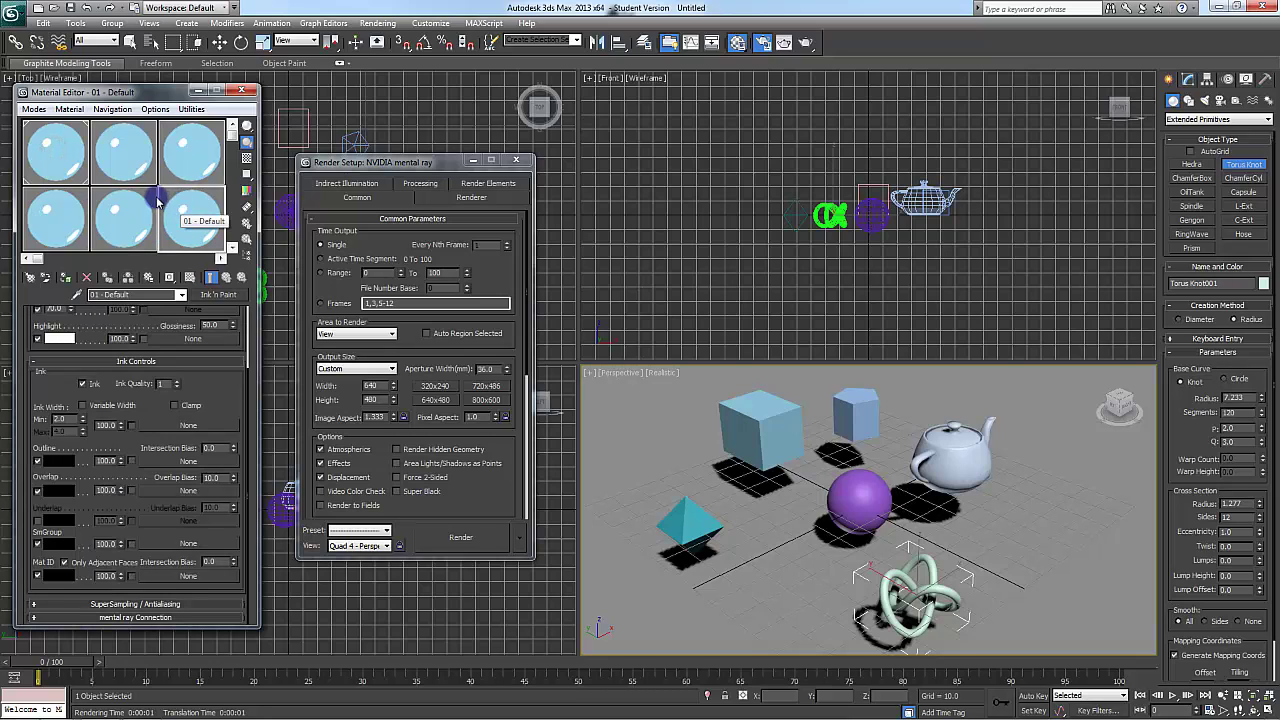
left_click(122, 160)
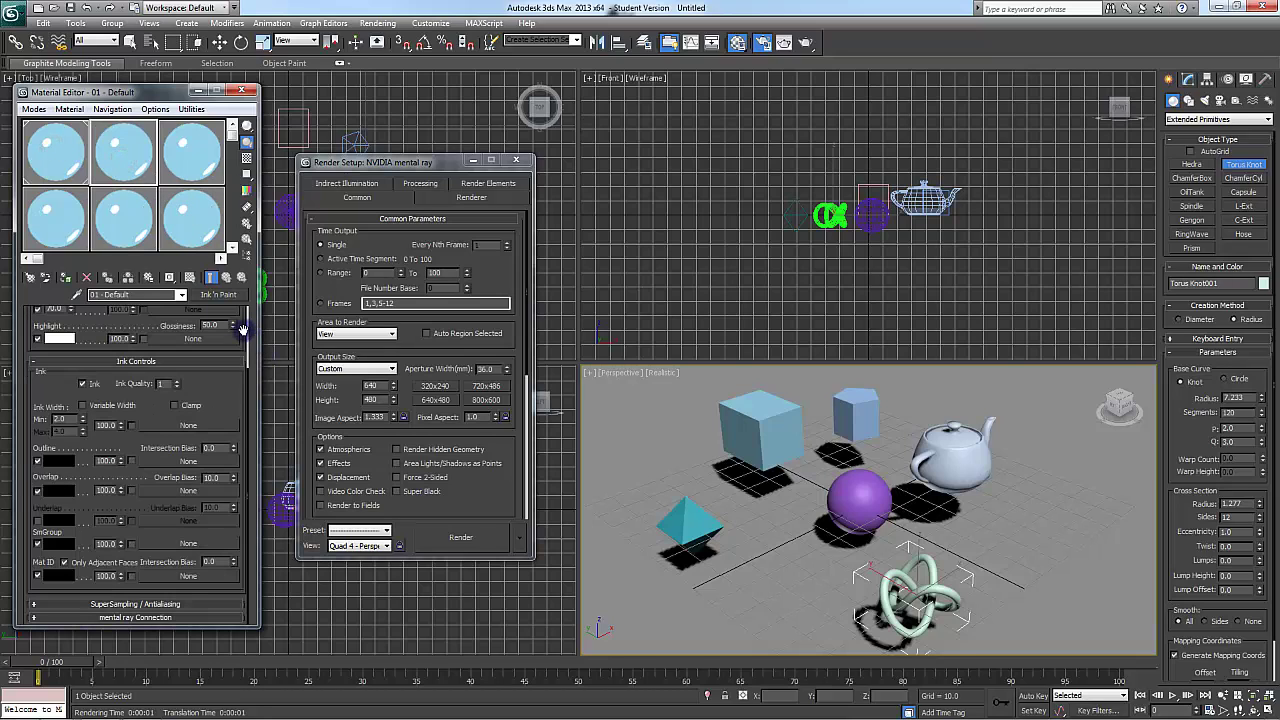
Change the lit paint colour of slot 2 to green and slot 3 to magenta.
left_click(247, 326)
left_click(50, 360)
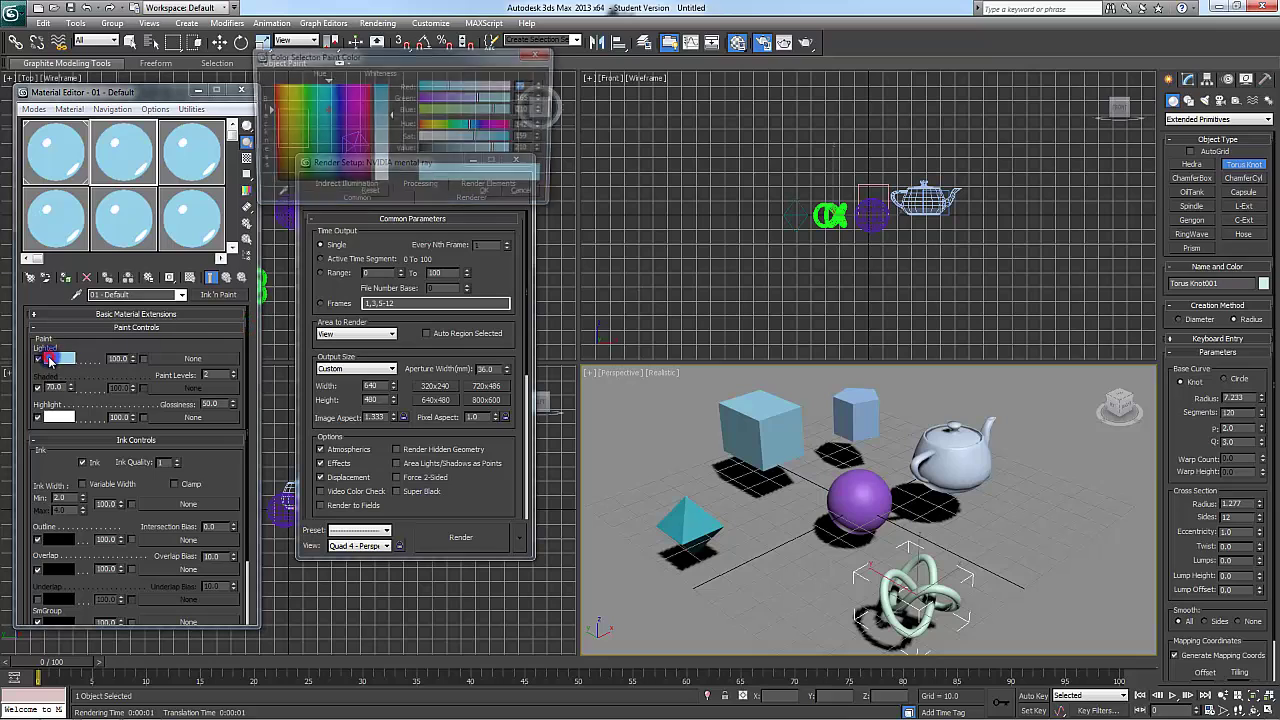
left_click_drag(278, 98, 306, 89)
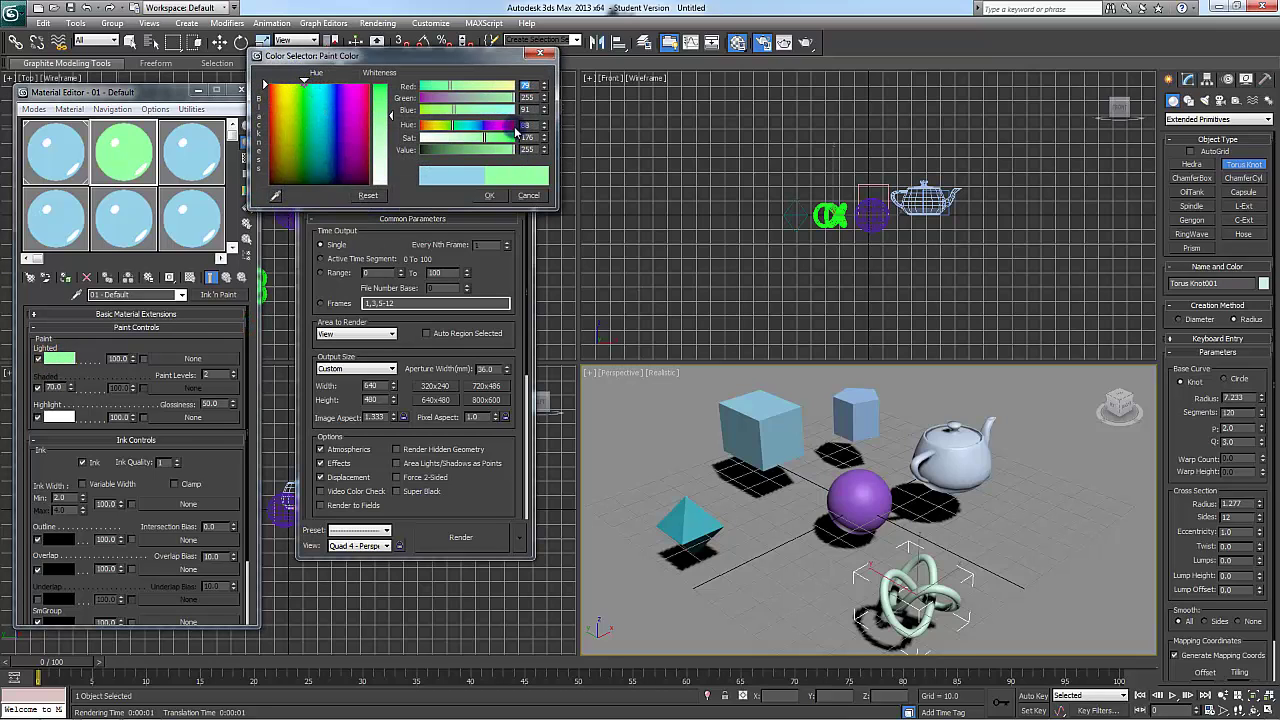
left_click_drag(486, 137, 514, 137)
left_click(480, 196)
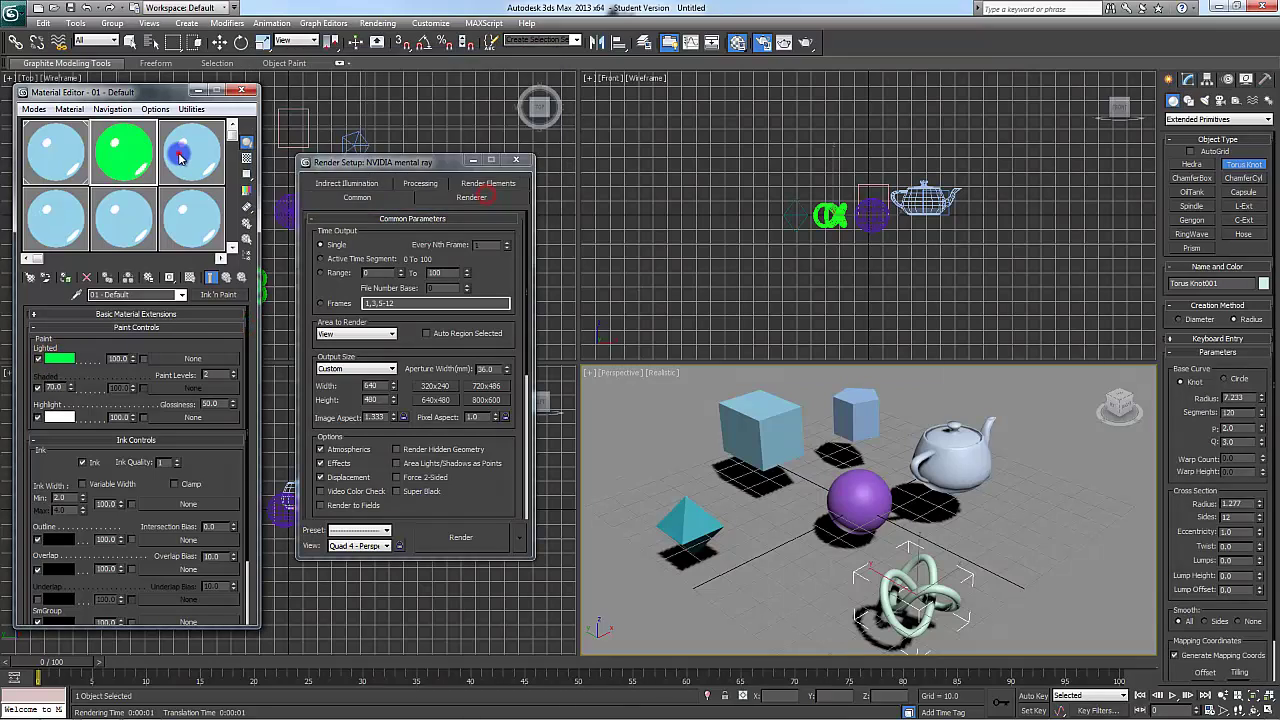
left_click(249, 346)
left_click(247, 328)
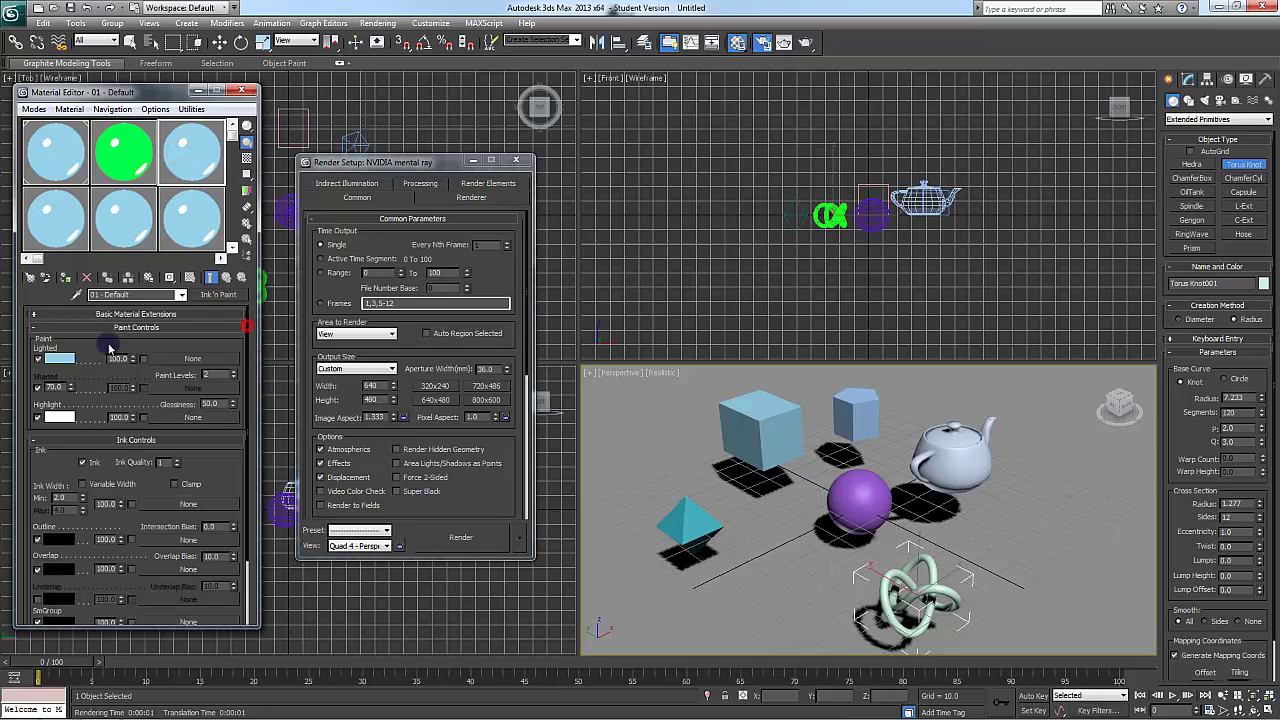
left_click(59, 358)
mouse_move(495, 137)
left_mouse_down()
mouse_move(473, 136)
mouse_move(512, 137)
left_mouse_up()
left_click(489, 195)
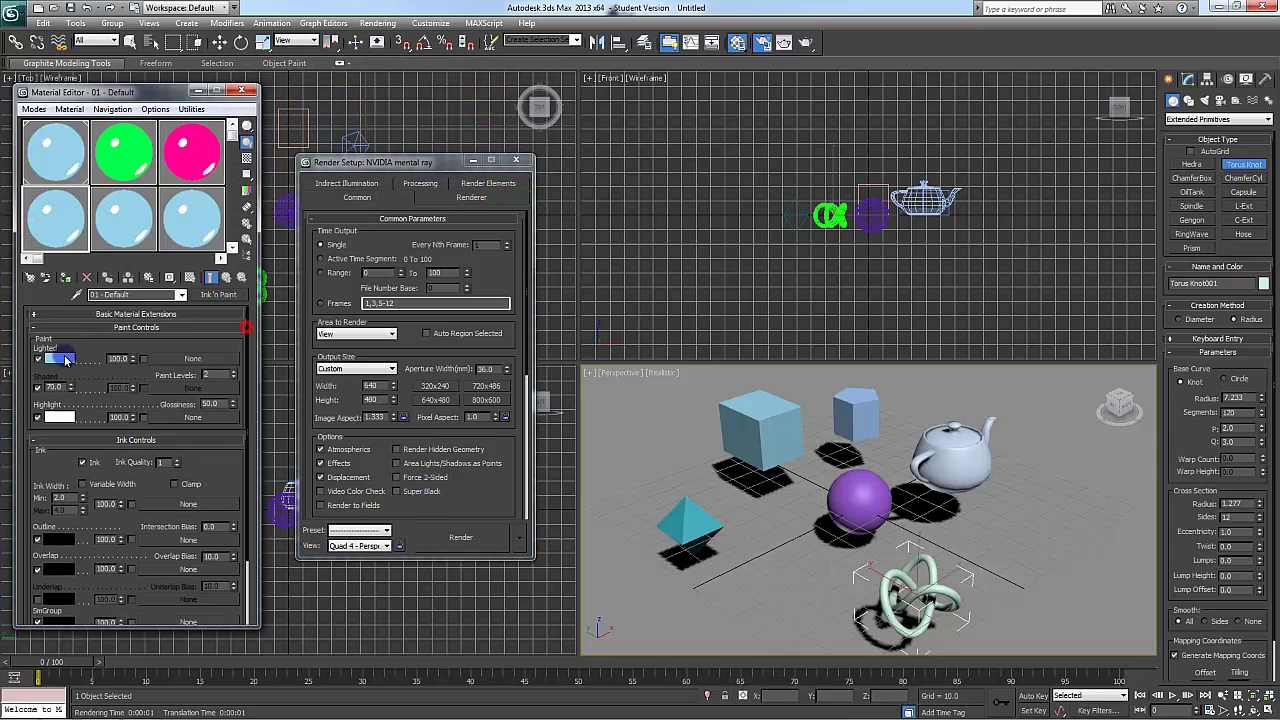
Change the lit paint colour of slot 4 to purple and slot 5 to red.
left_click(57, 356)
left_click_drag(324, 84, 305, 88)
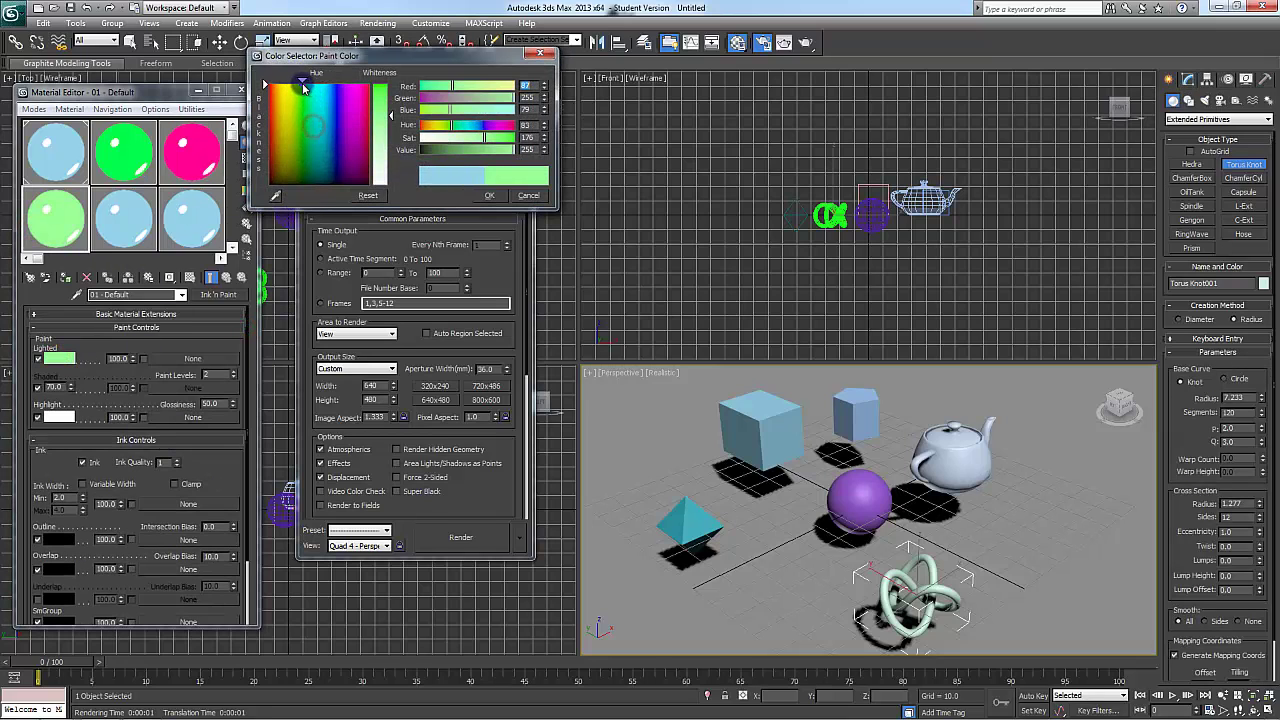
left_click_drag(303, 87, 338, 86)
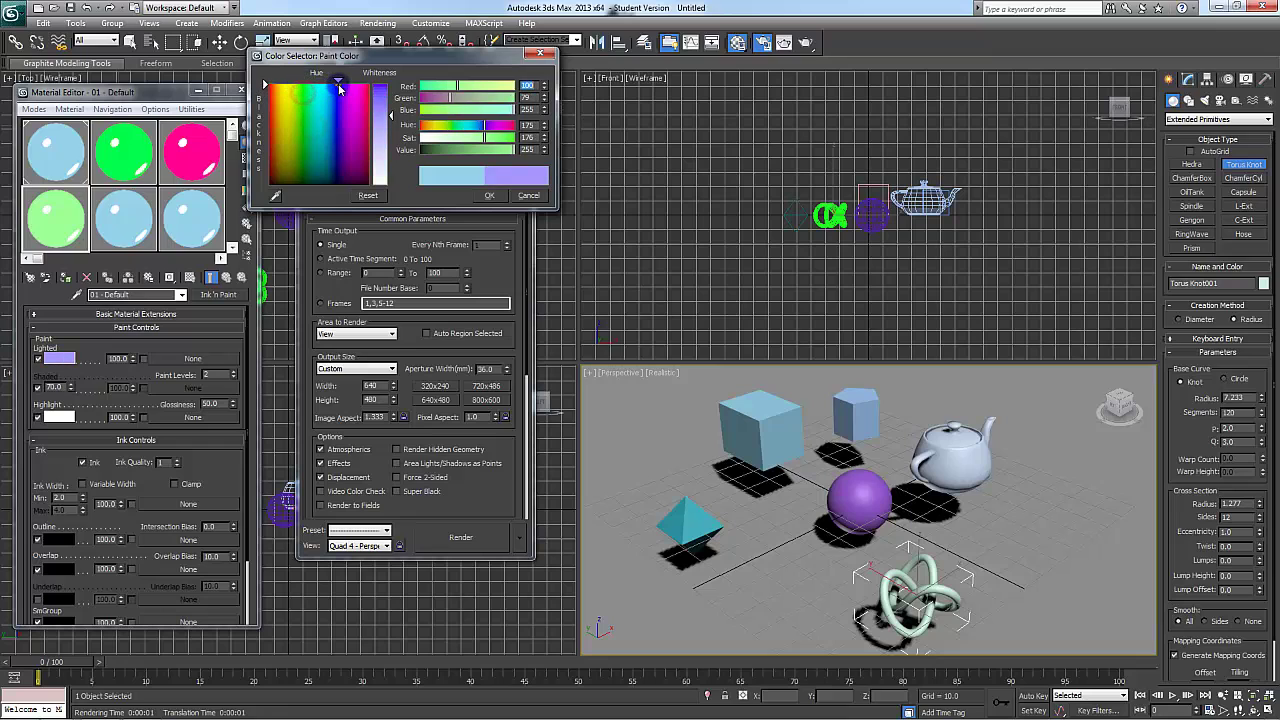
left_click(490, 196)
left_click(123, 217)
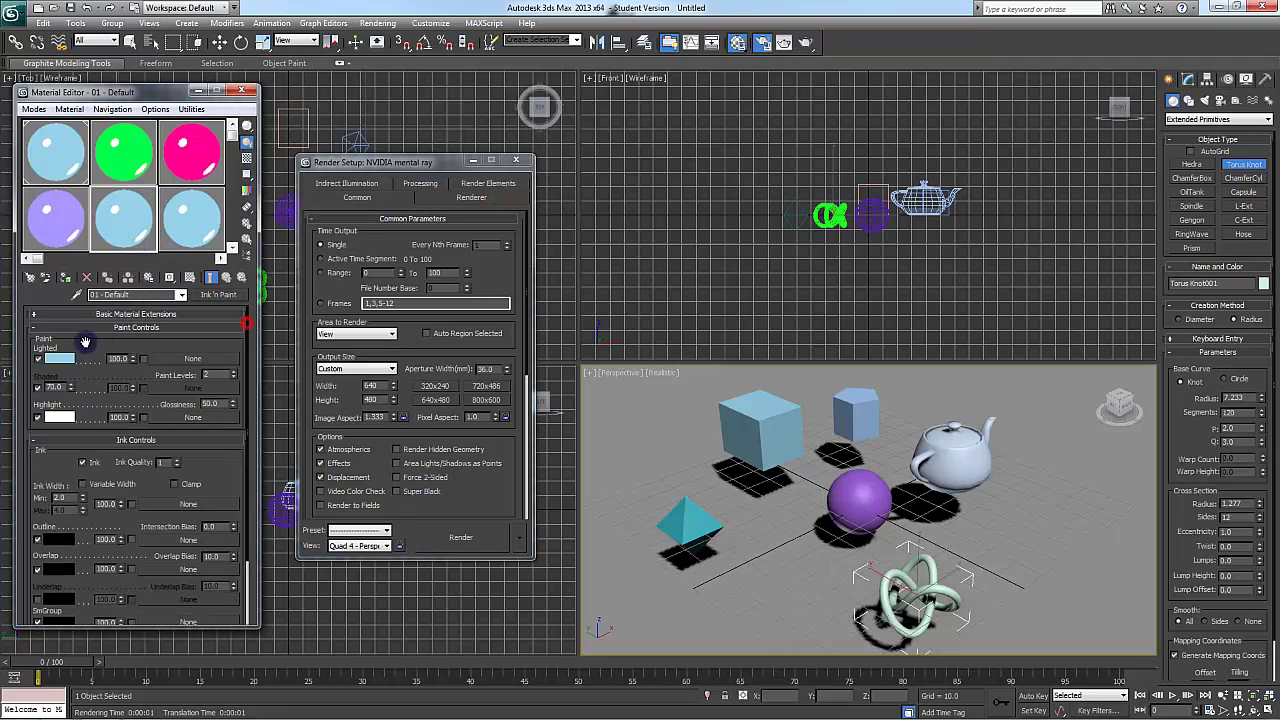
left_click(62, 359)
mouse_move(345, 140)
left_mouse_down()
mouse_move(375, 105)
mouse_move(380, 115)
left_mouse_up()
left_click_drag(505, 137, 515, 137)
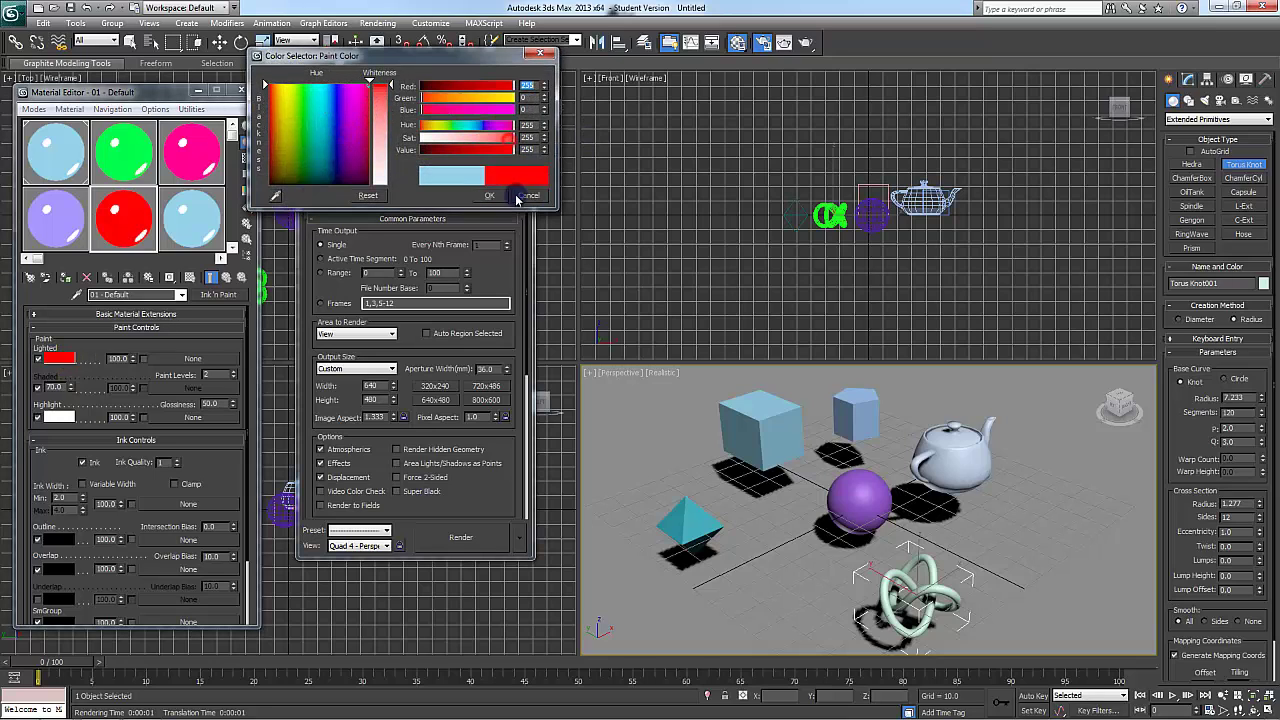
left_click(493, 196)
Make slot 6's lit paint yellow, then drag the green material onto the blue prism.
left_click(195, 232)
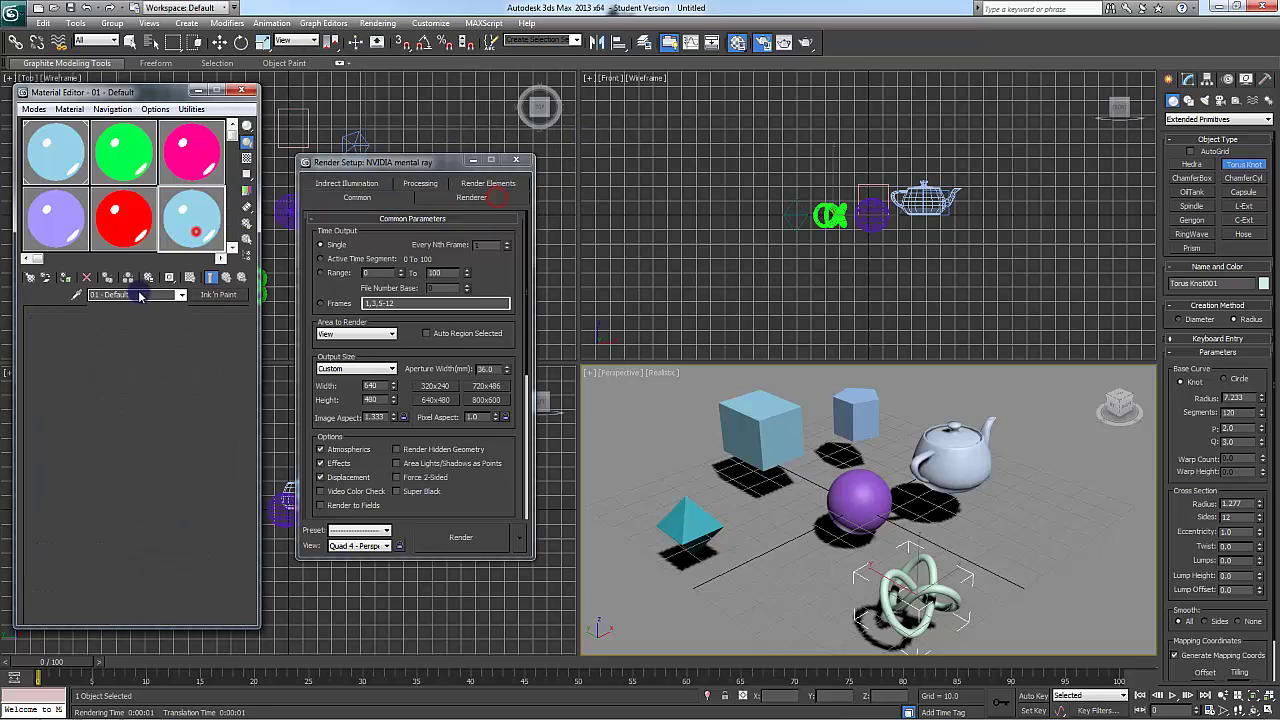
left_click(250, 316)
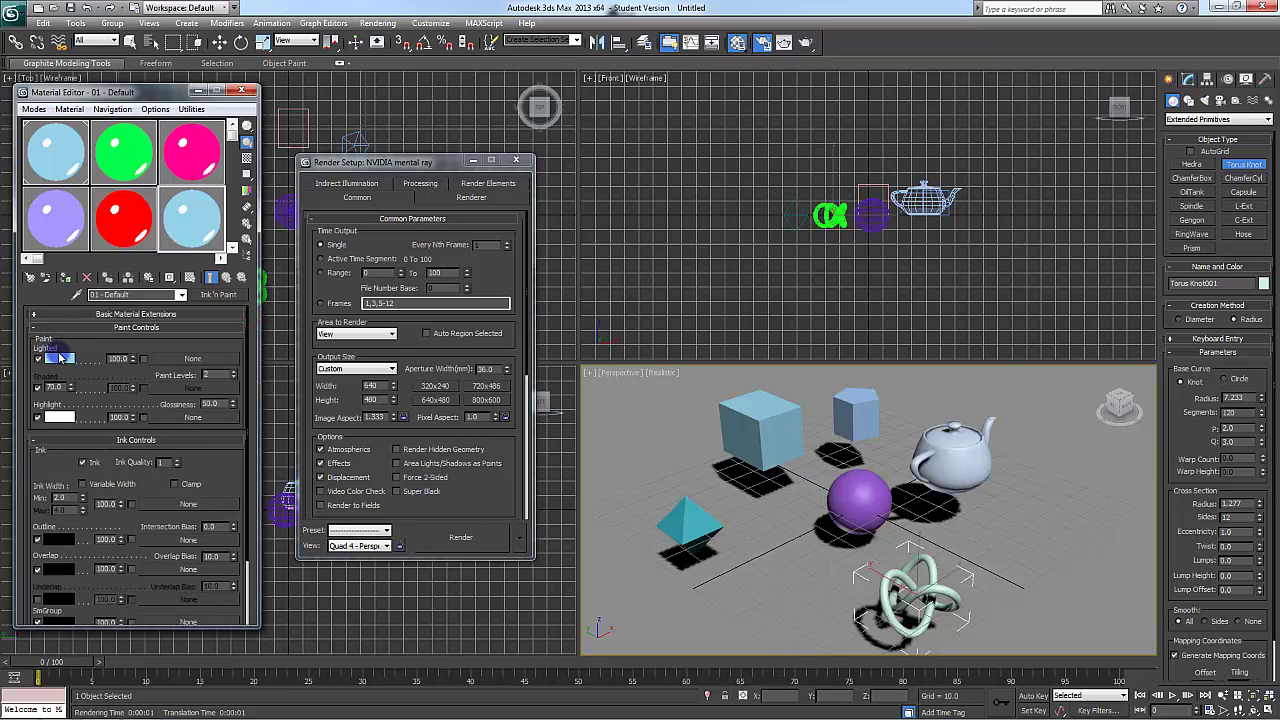
left_click(60, 358)
mouse_move(274, 128)
left_mouse_down()
mouse_move(290, 118)
mouse_move(287, 88)
left_mouse_up()
left_click_drag(486, 137, 514, 137)
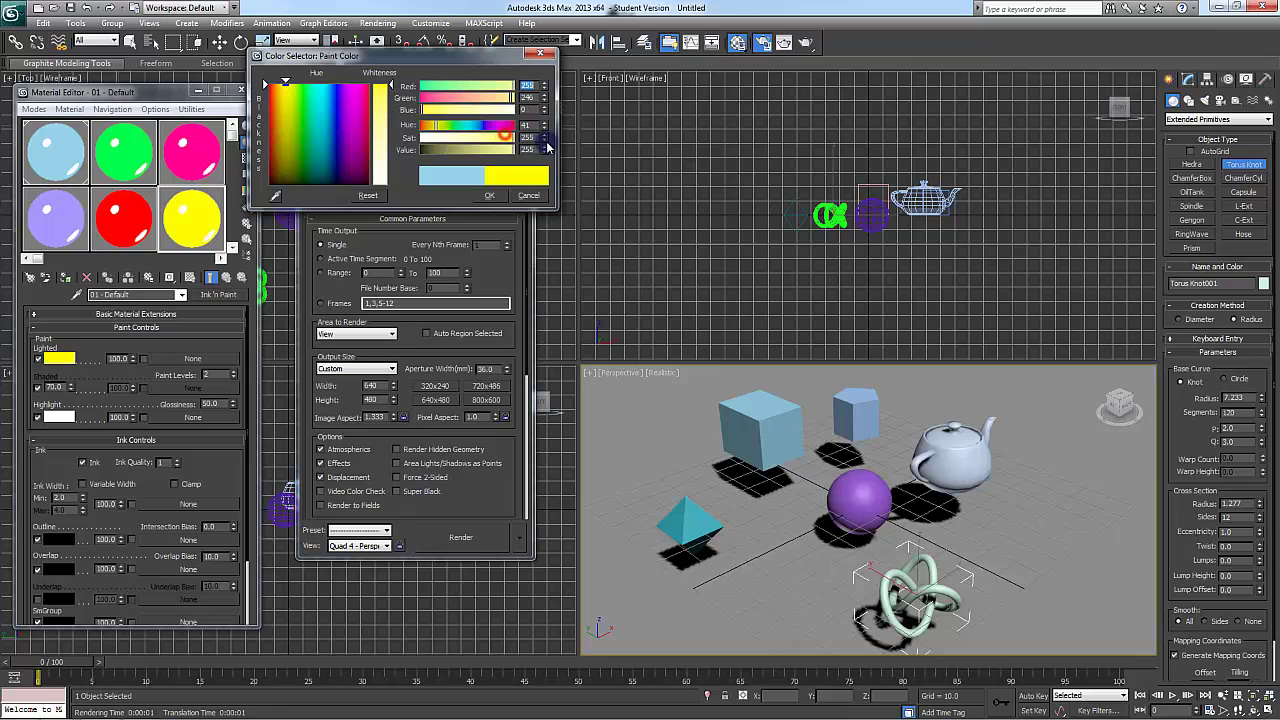
left_click(491, 198)
left_click(124, 155)
left_click_drag(829, 419, 842, 414)
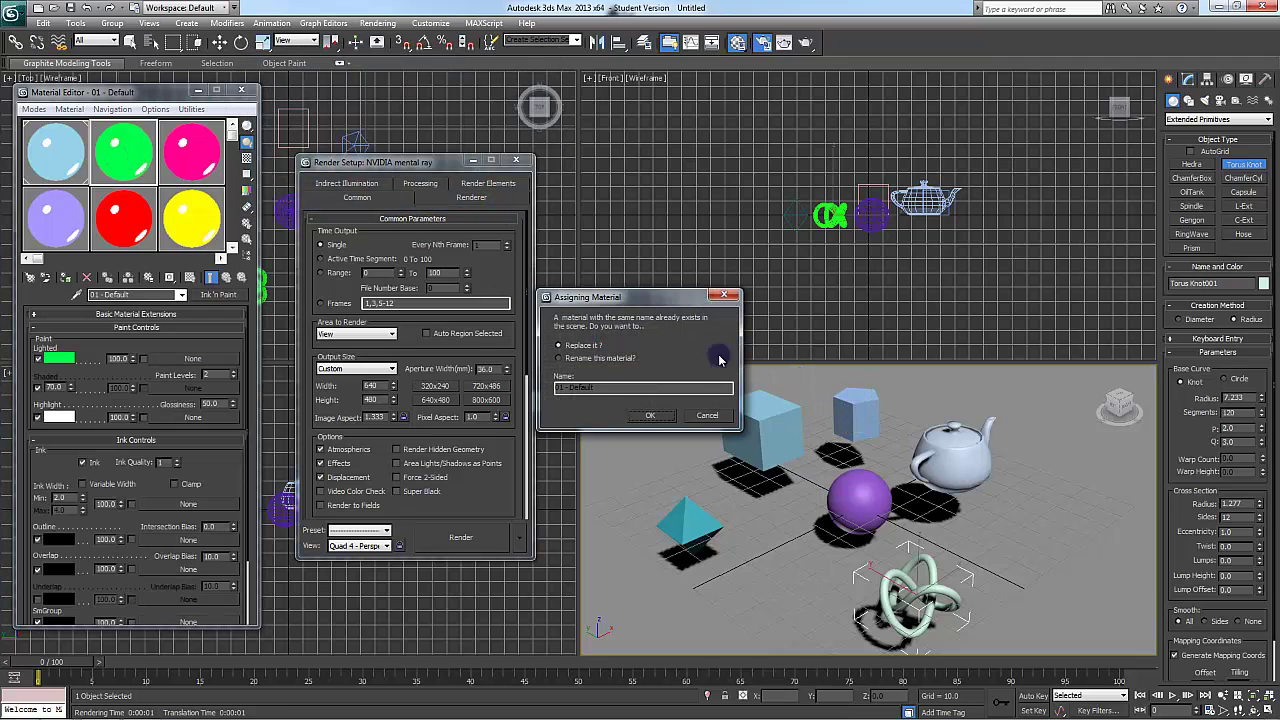
Assign the green material to the prism, renaming it 'gren' instead of replacing.
left_click(584, 358)
left_click_drag(609, 387, 476, 378)
type("gren")
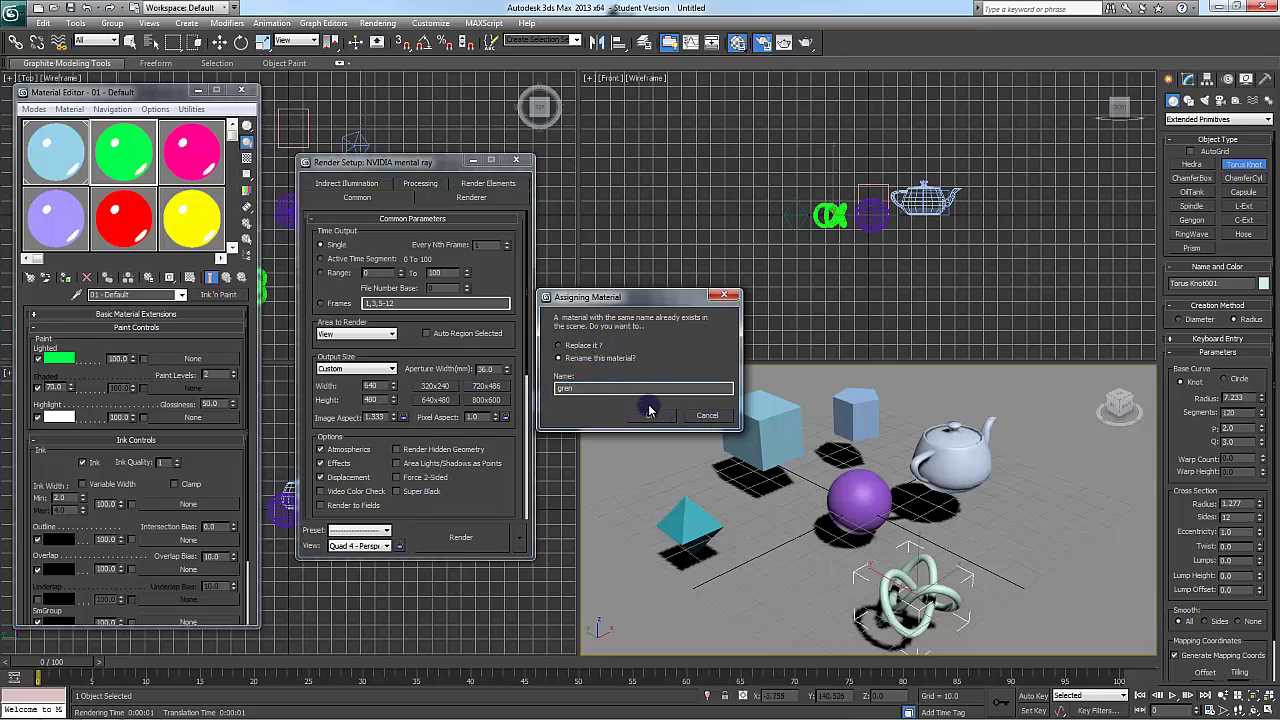
double_click(573, 392)
type("gren")
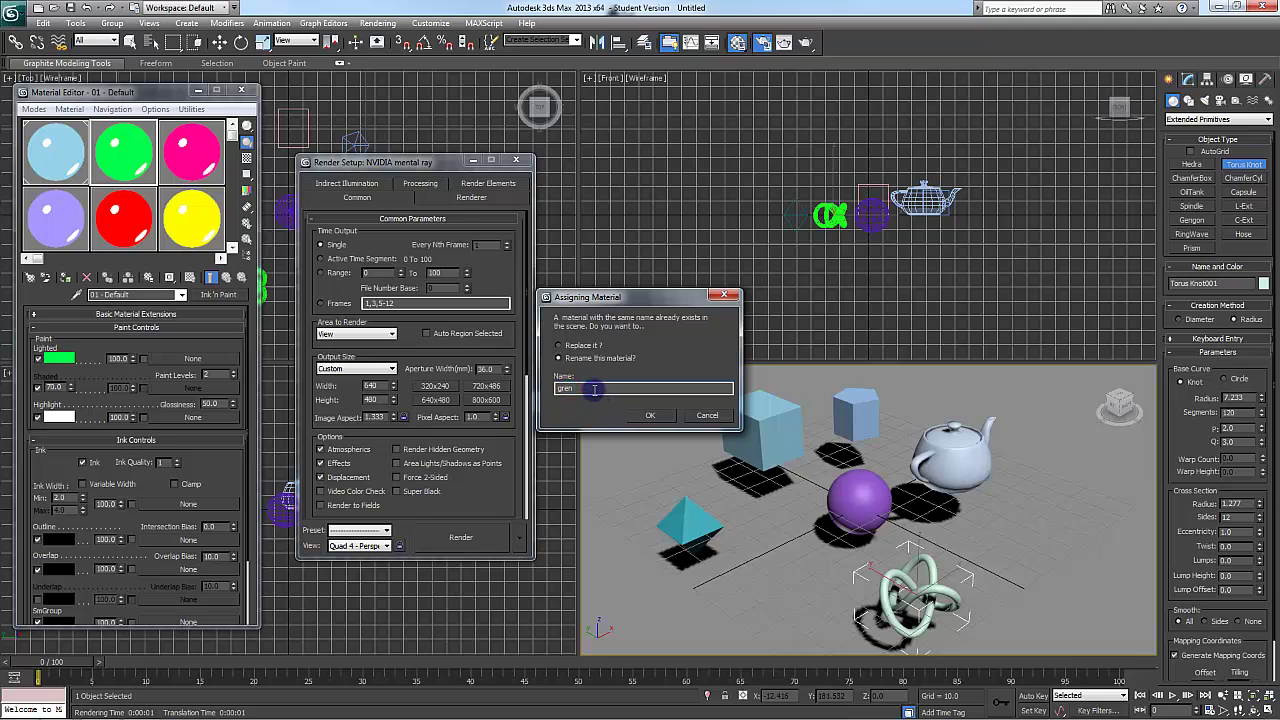
left_click(650, 415)
Apply the magenta material to the teapot and rename it 'pink'.
left_click_drag(176, 150, 960, 455)
left_click(558, 358)
key("BackSpace")
type("pink")
key("Return")
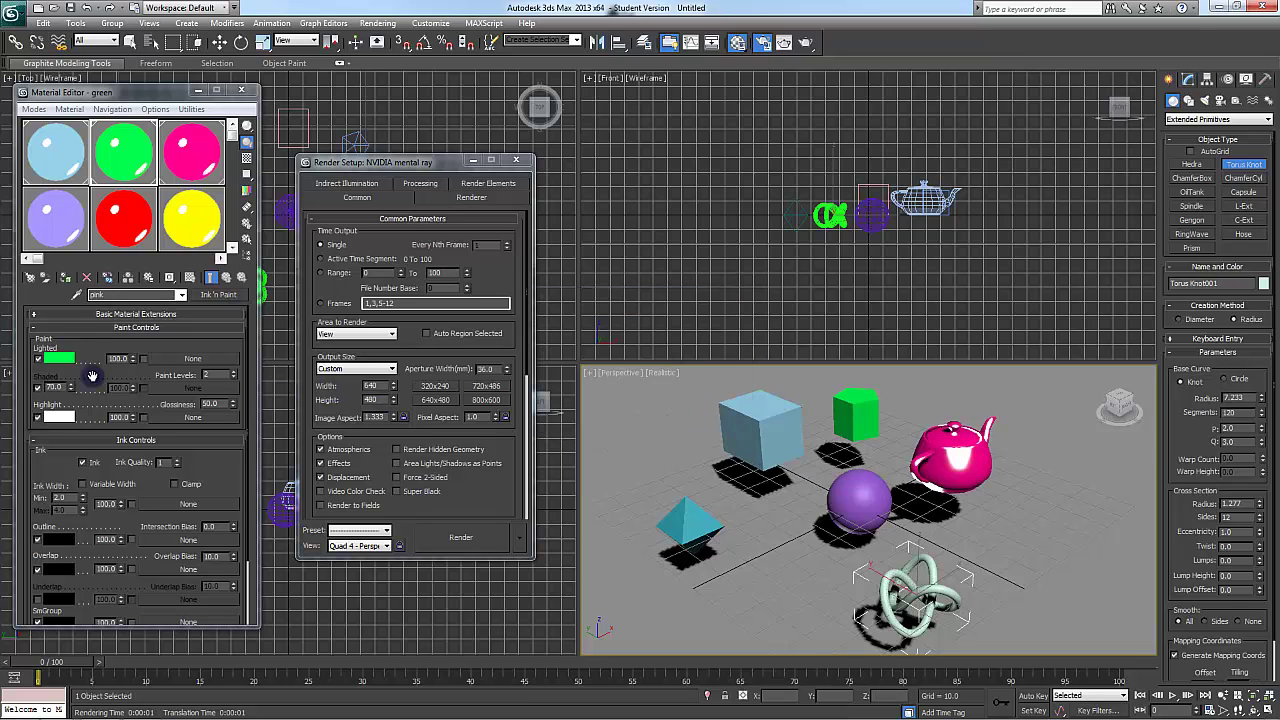
Apply the purple material to the pyramid and rename it 'purple'.
left_click_drag(66, 203, 688, 513)
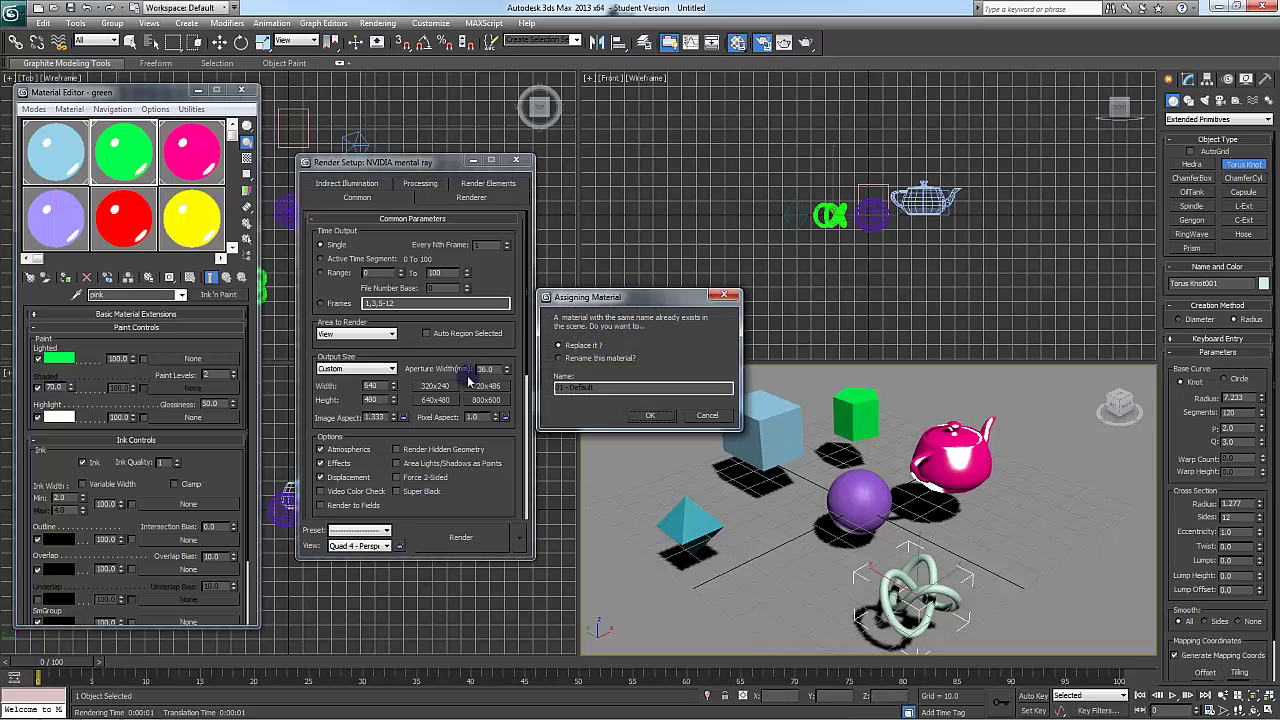
left_click(560, 358)
left_click(620, 388)
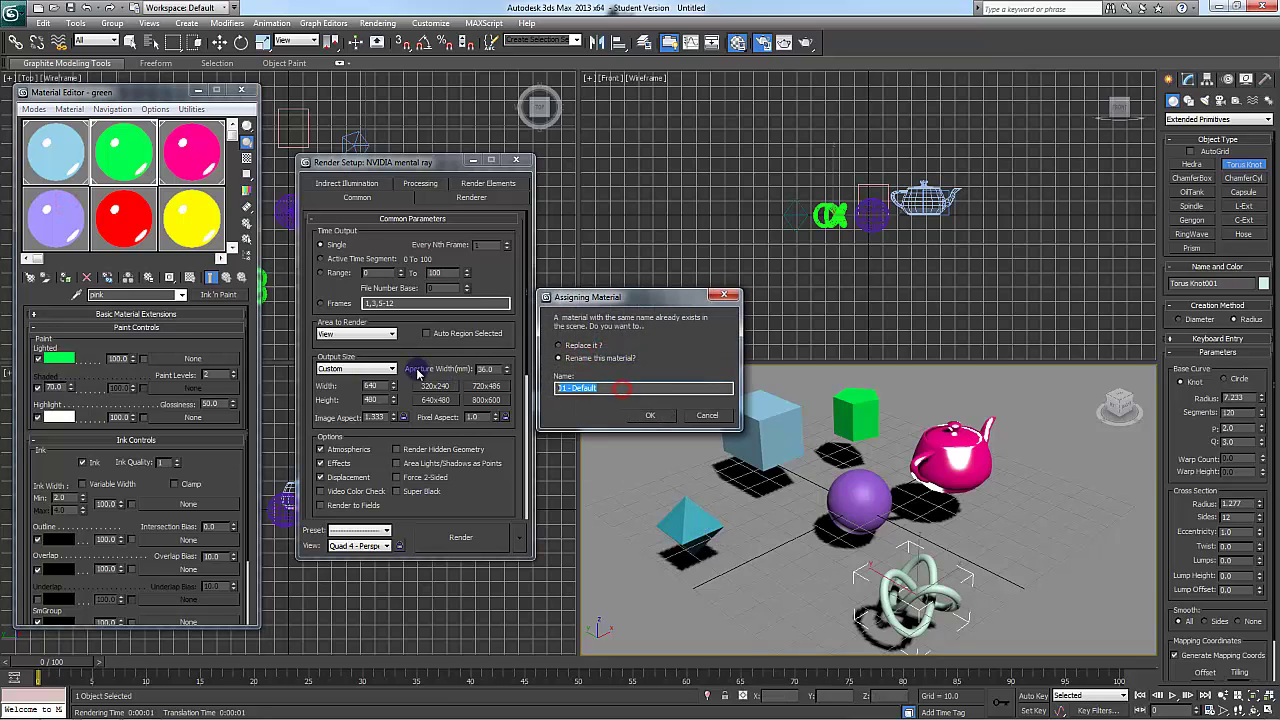
type("purple")
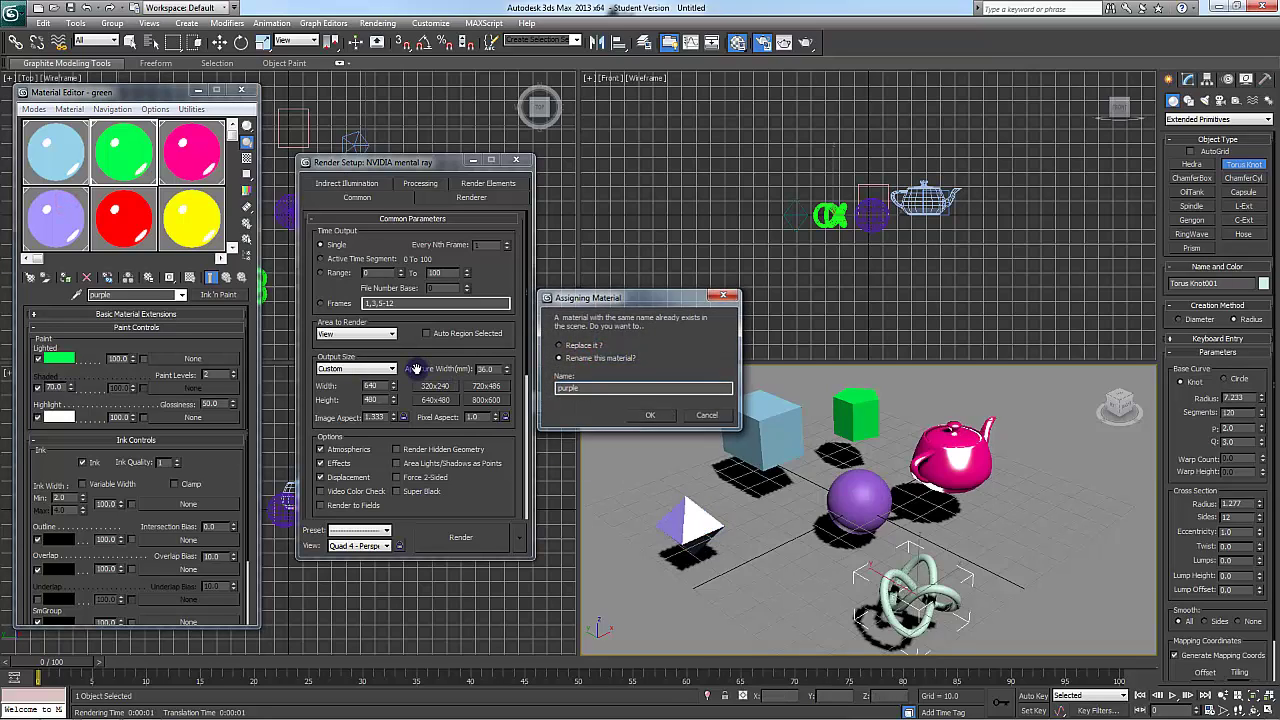
key("Return")
Apply the red material to the purple sphere and rename it 'red'.
left_click_drag(852, 496, 852, 496)
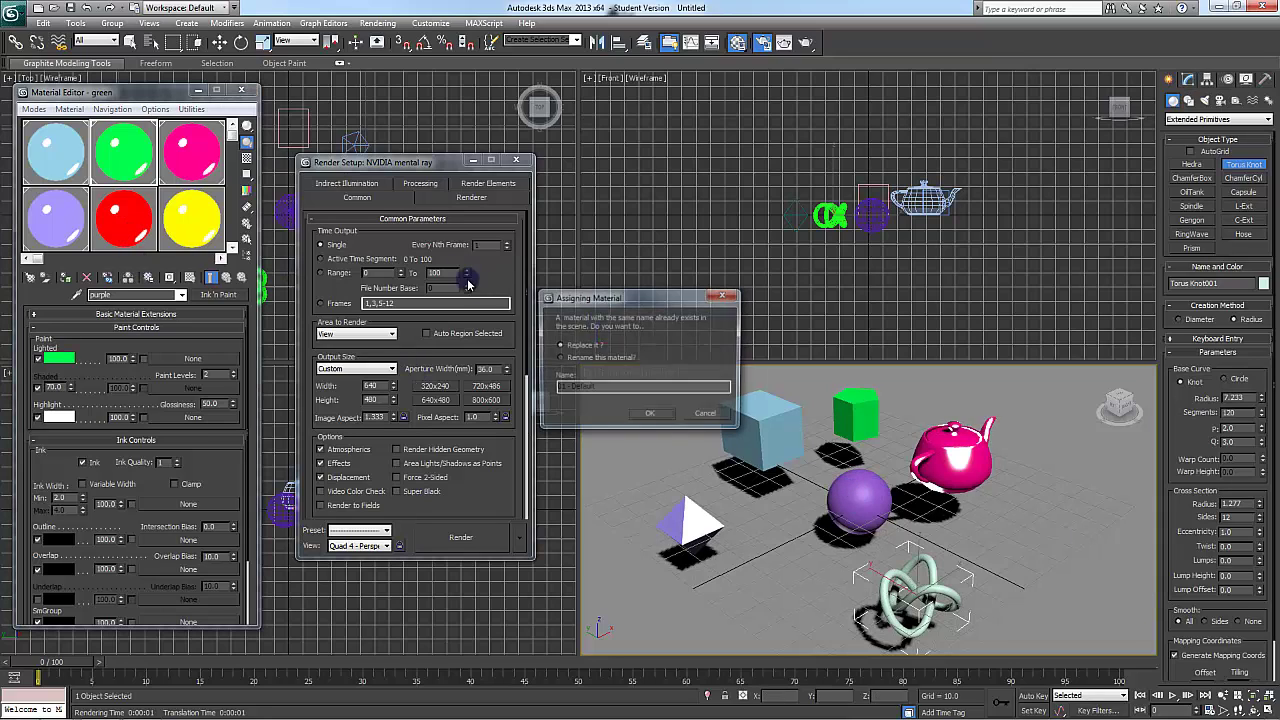
left_click(588, 357)
left_click(608, 388)
type("red")
left_click(650, 415)
Apply the yellow material to the torus knot and rename it 'yellow'.
left_click_drag(197, 222, 933, 594)
left_click(608, 358)
left_click(609, 391)
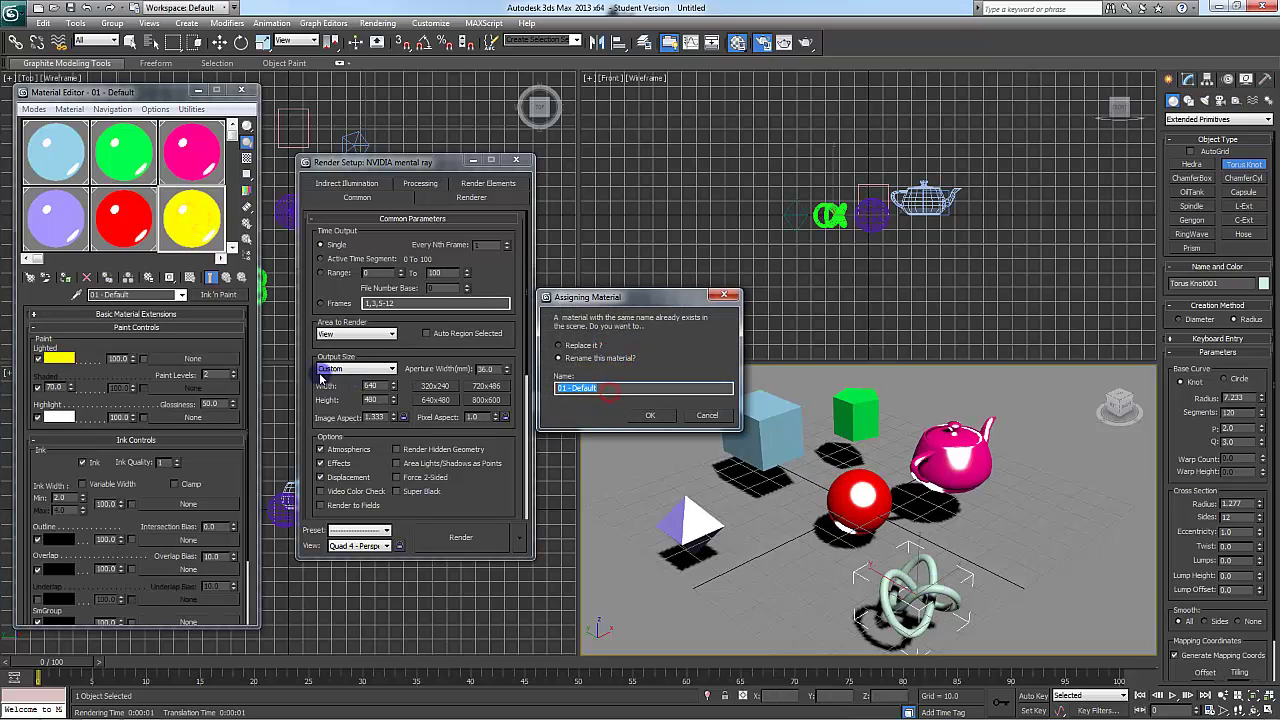
type("yellow")
left_click(648, 414)
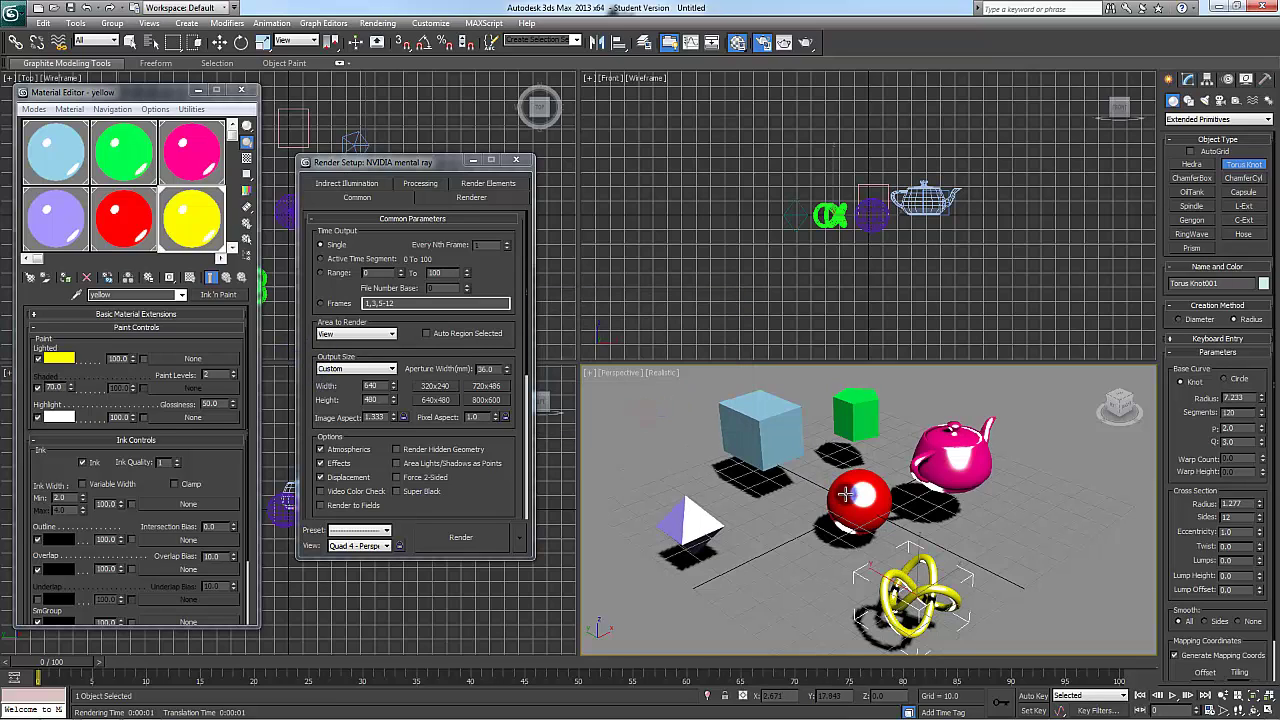
Start a mental ray render of the perspective view showing all the coloured cel-shaded primitives.
left_click(461, 539)
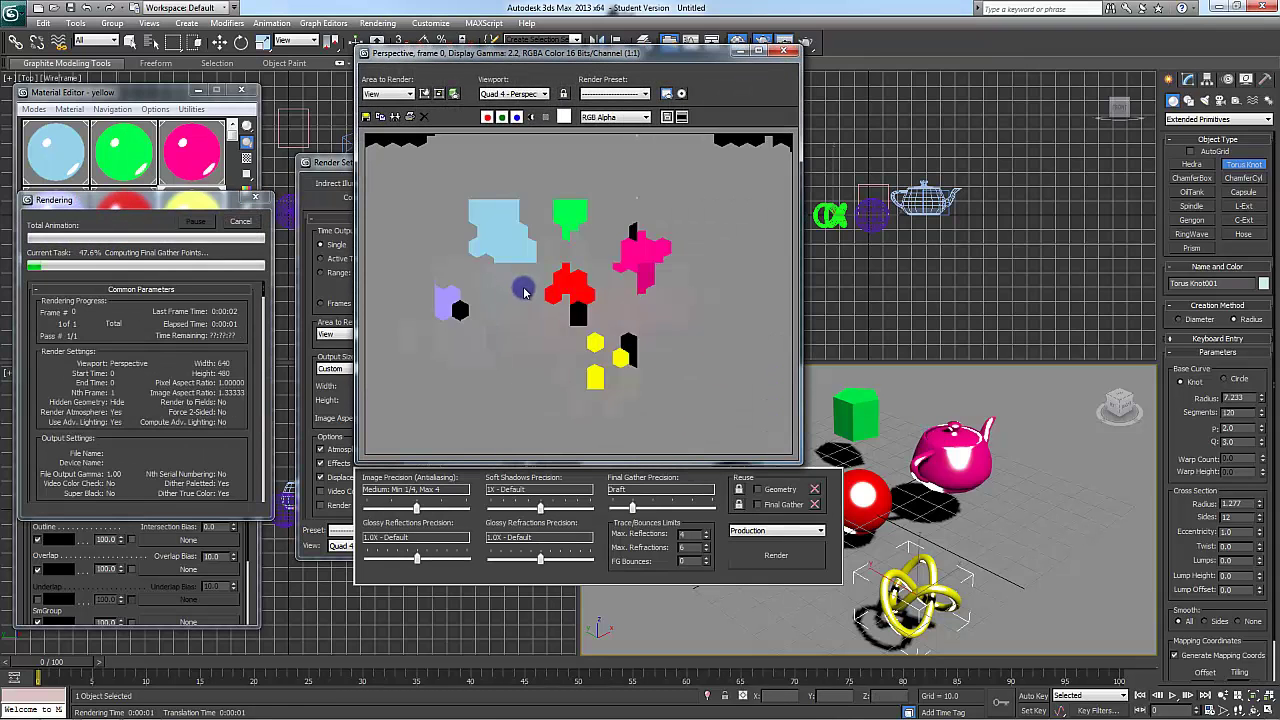